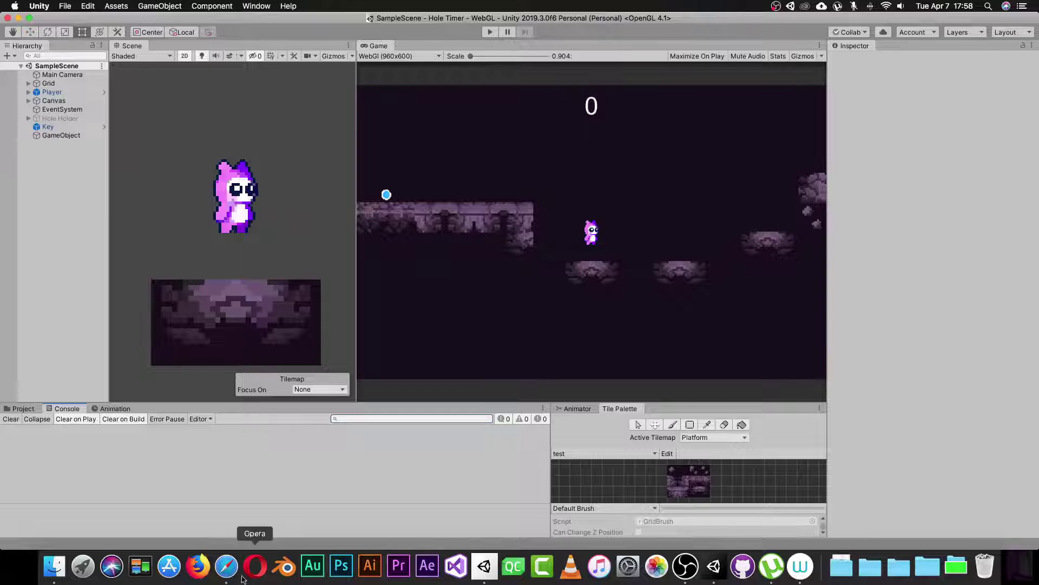
Step: Switch to Safari to read the viewer's bouncing-ball request in the YouTube Studio video comments, and return to Unity
click(227, 565)
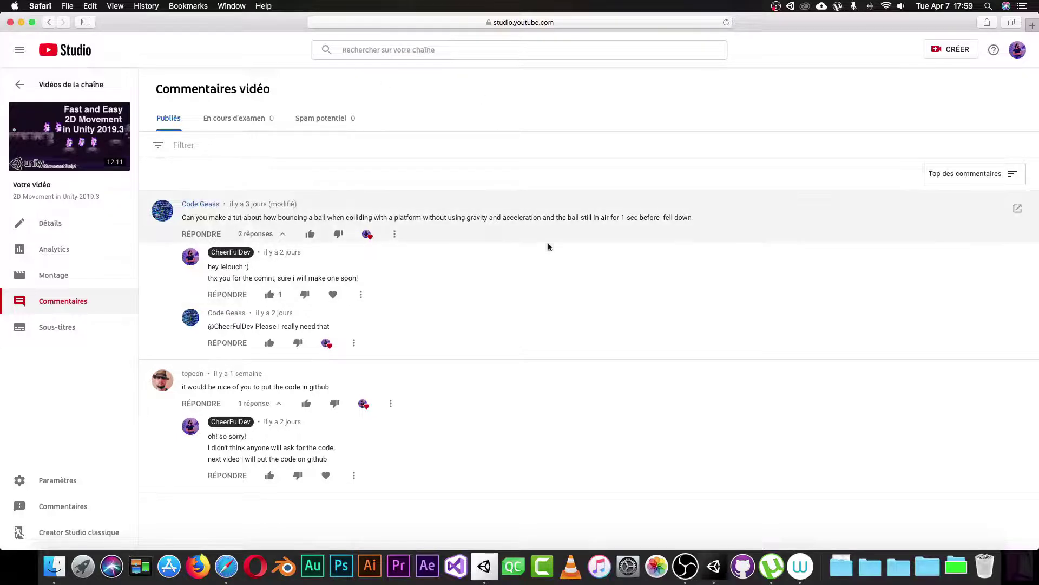
click(712, 567)
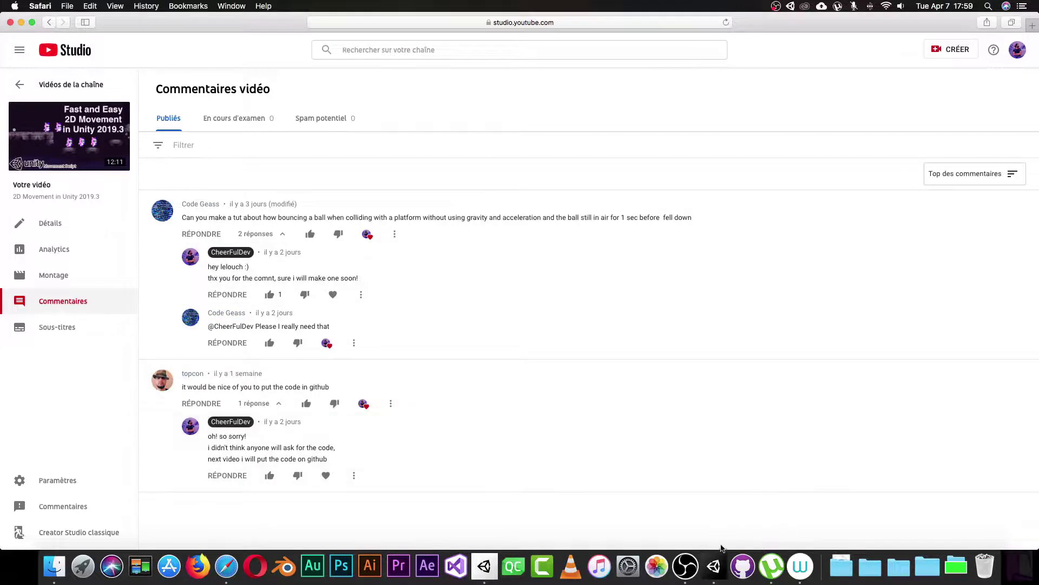
click(714, 566)
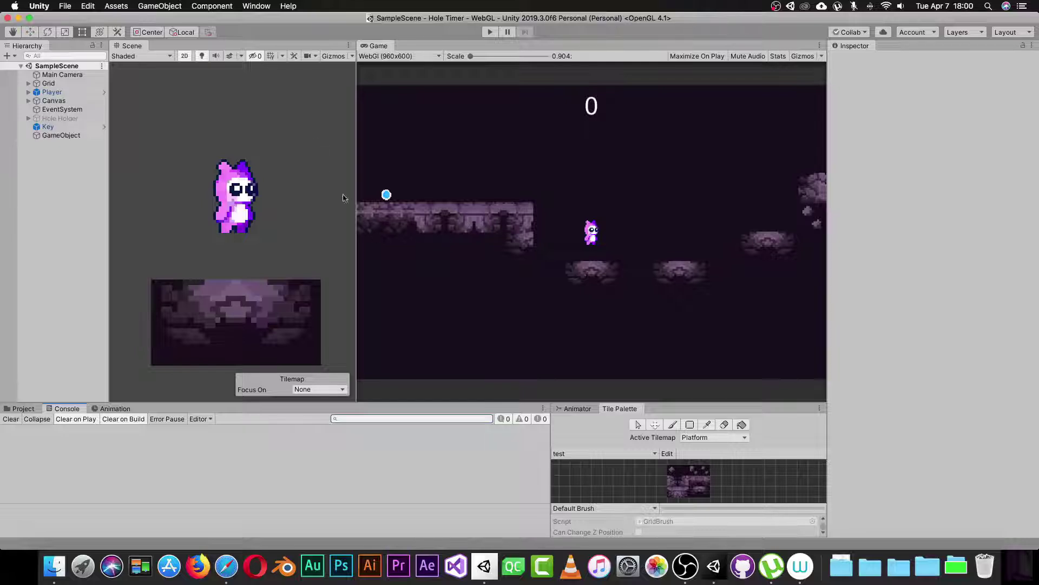
Step: Play the scene, test moving the player in both directions and jumping between platforms, and stop the game
click(491, 32)
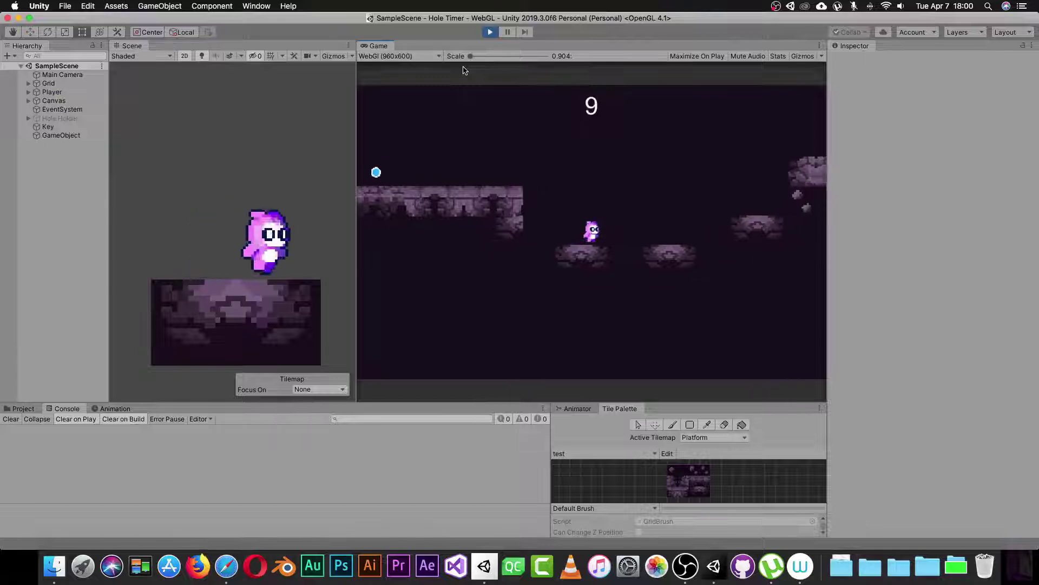
key(Left)
key(space)
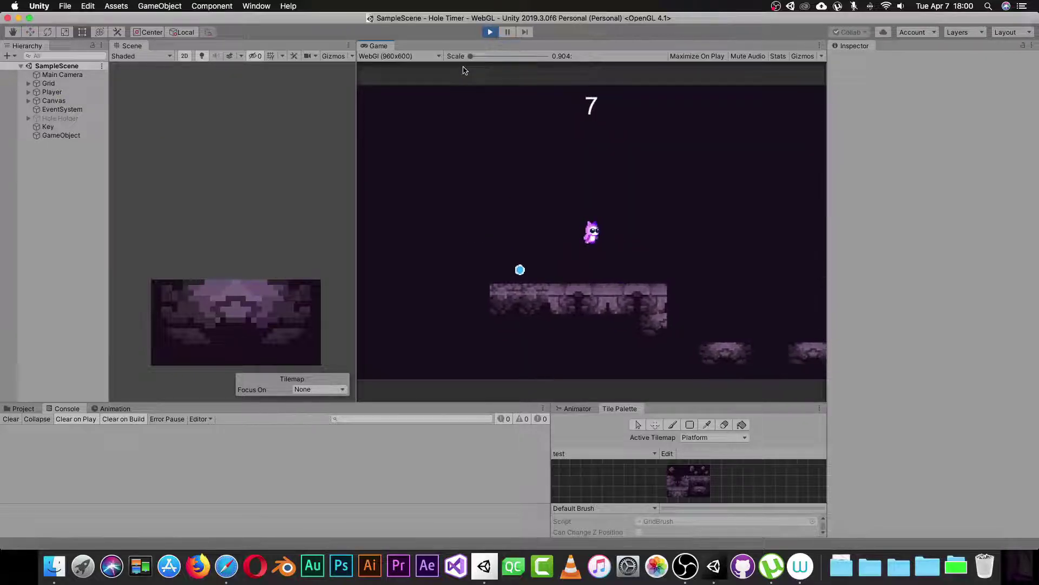
key(Right)
key(Left)
key(space)
key(space)
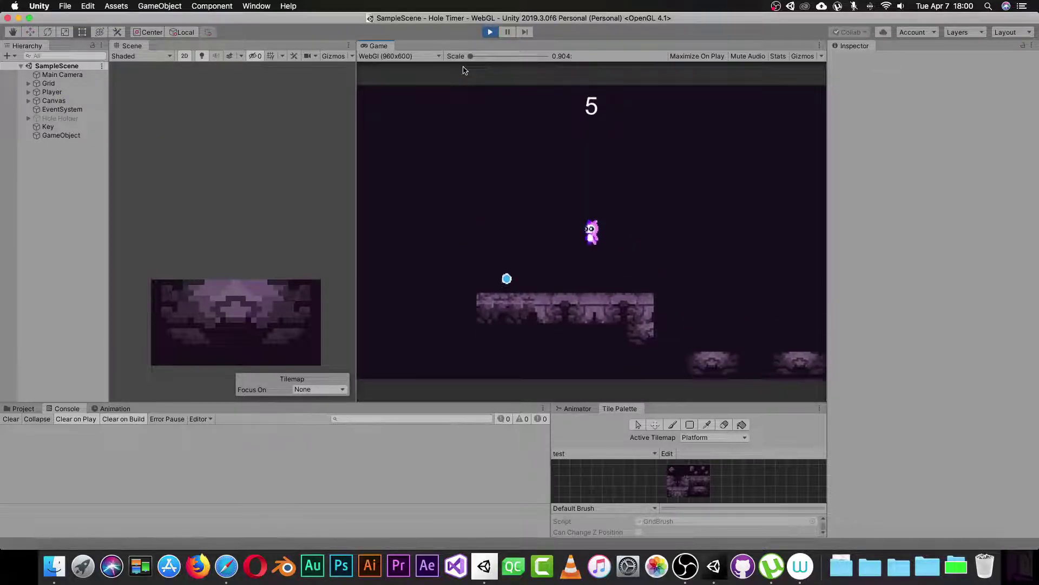
click(490, 32)
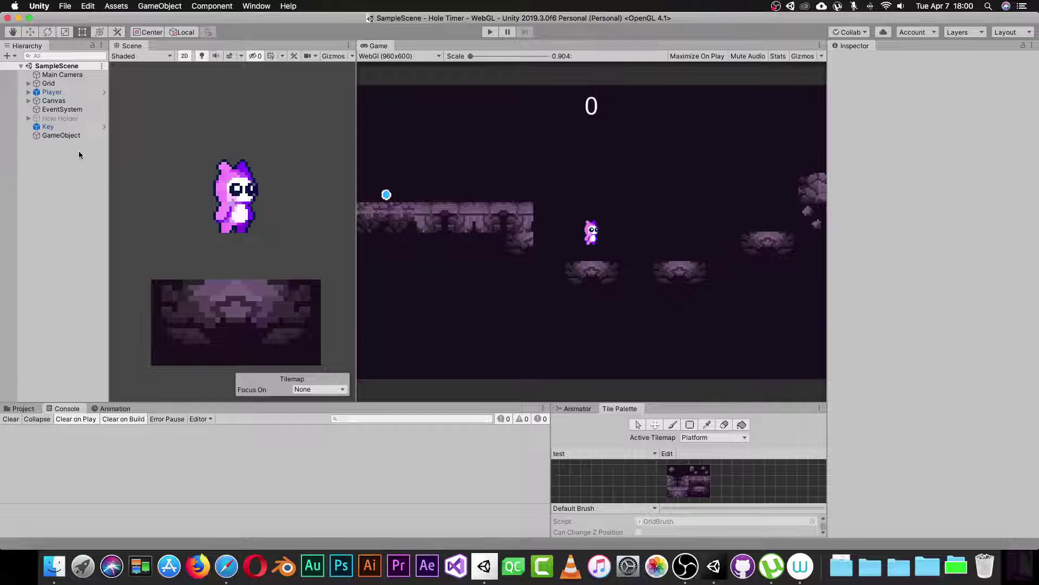
Step: Select the Player object and examine its components, including Rigidbody 2D, Capsule Collider 2D and Player Movement
click(49, 101)
click(50, 92)
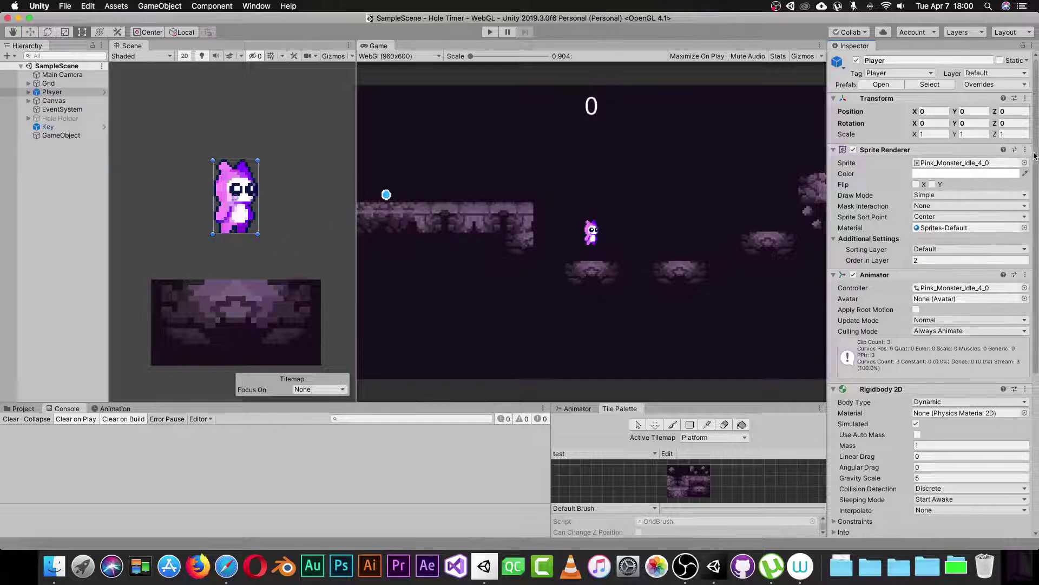
scroll(1036, 186, down, 2)
drag(1036, 186, 1036, 323)
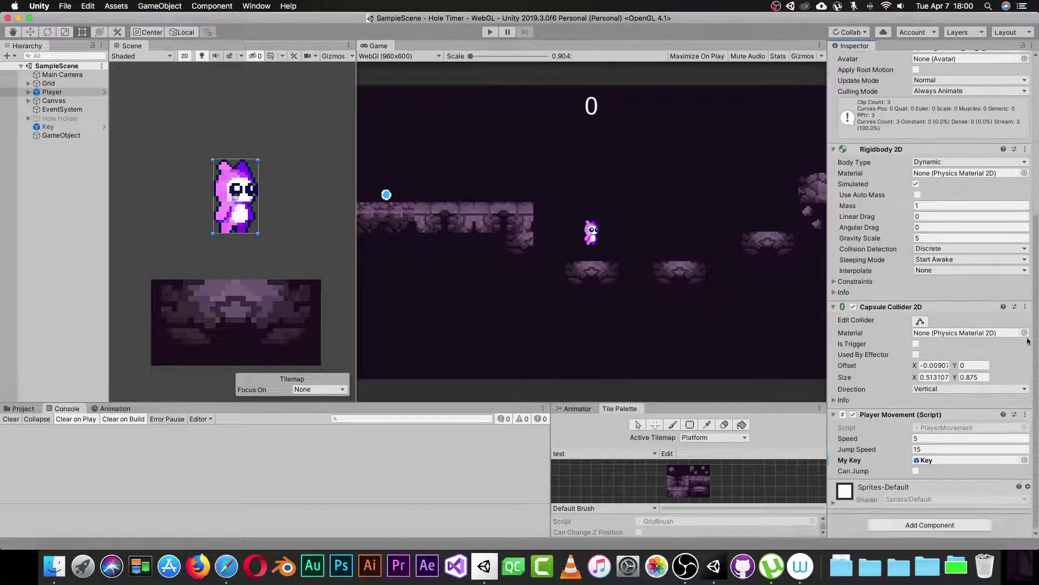
scroll(880, 260, up, 5)
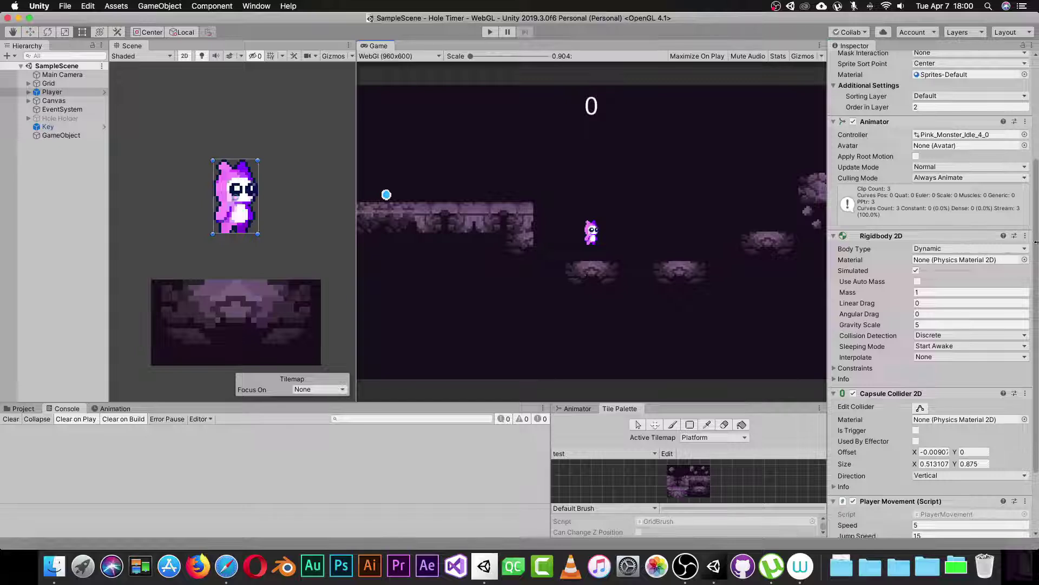
drag(1037, 243, 1037, 297)
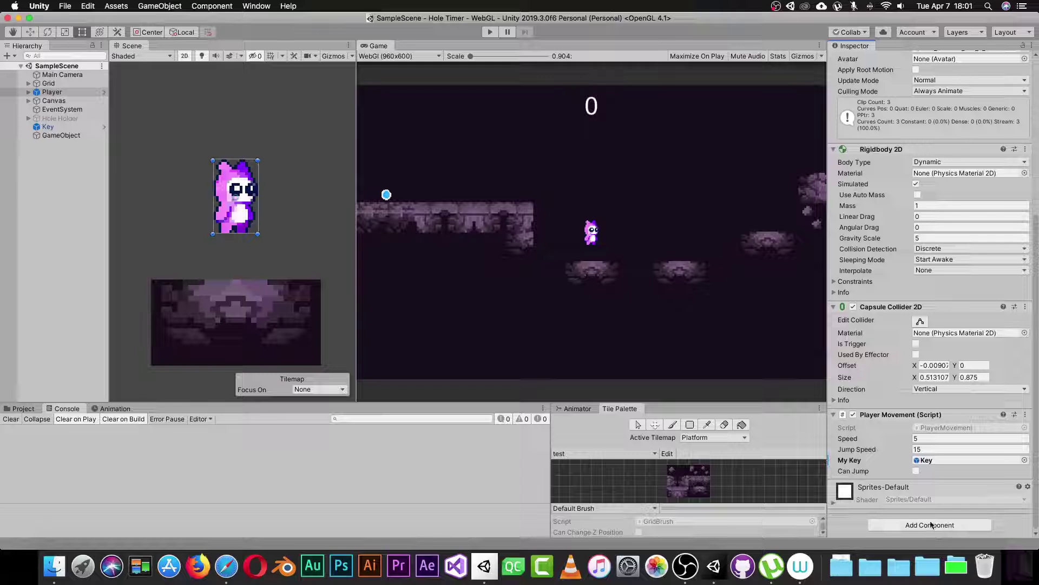
Step: Search the components that can be added to the Player for "rigi" and close the list without adding one
click(927, 524)
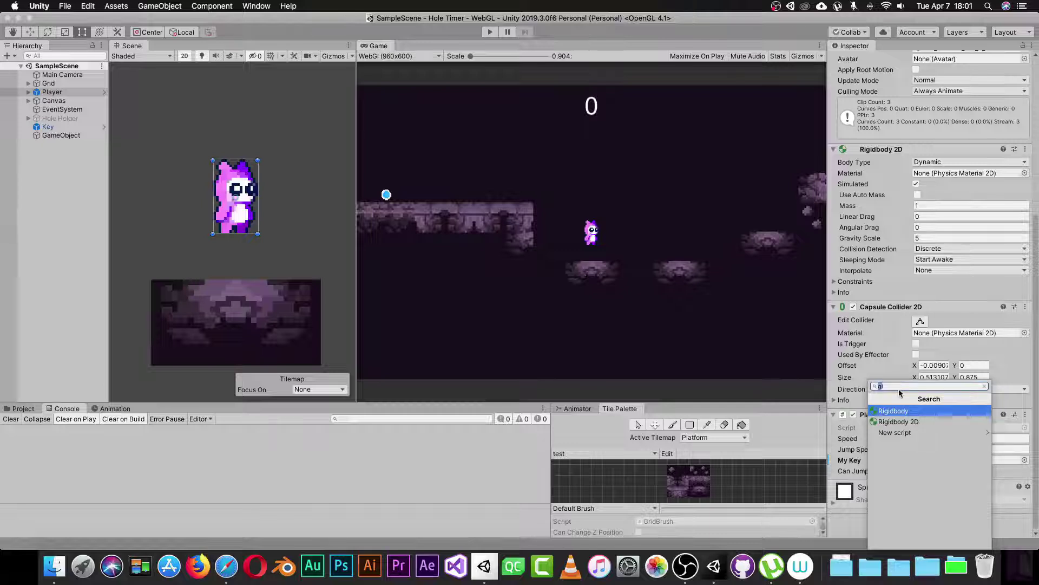
text(i)
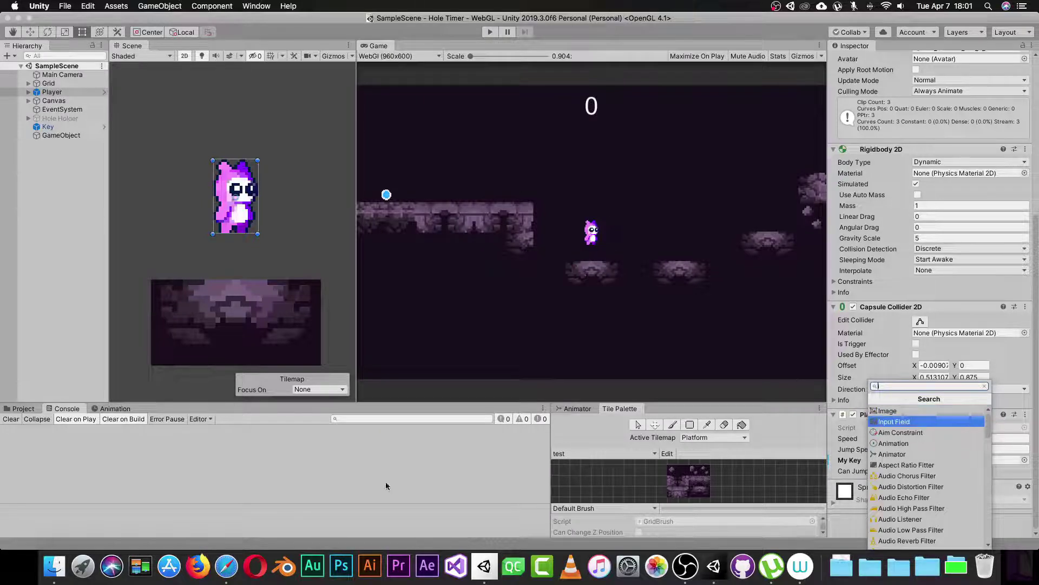
text(rigi)
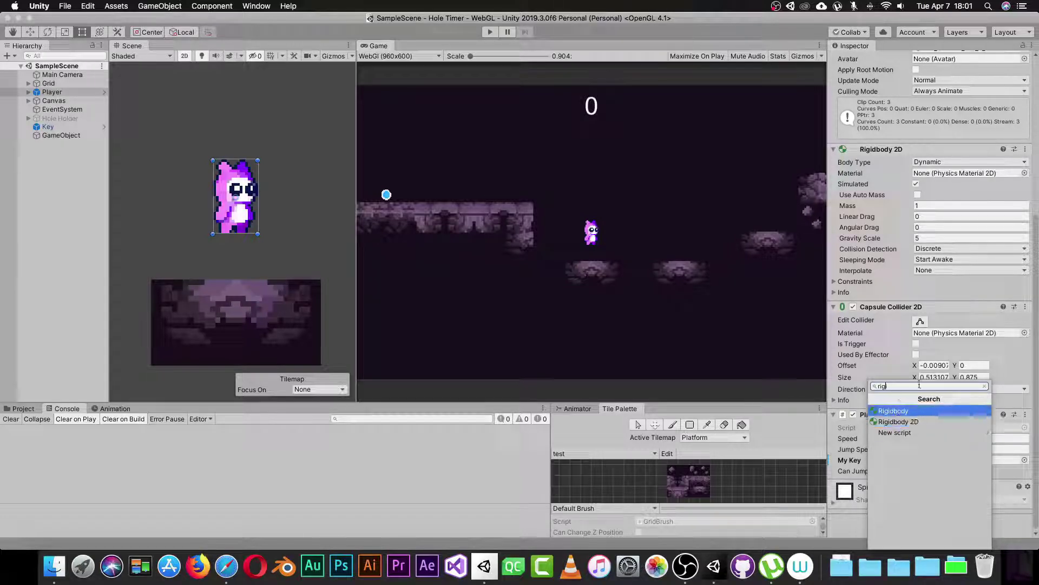
click(986, 386)
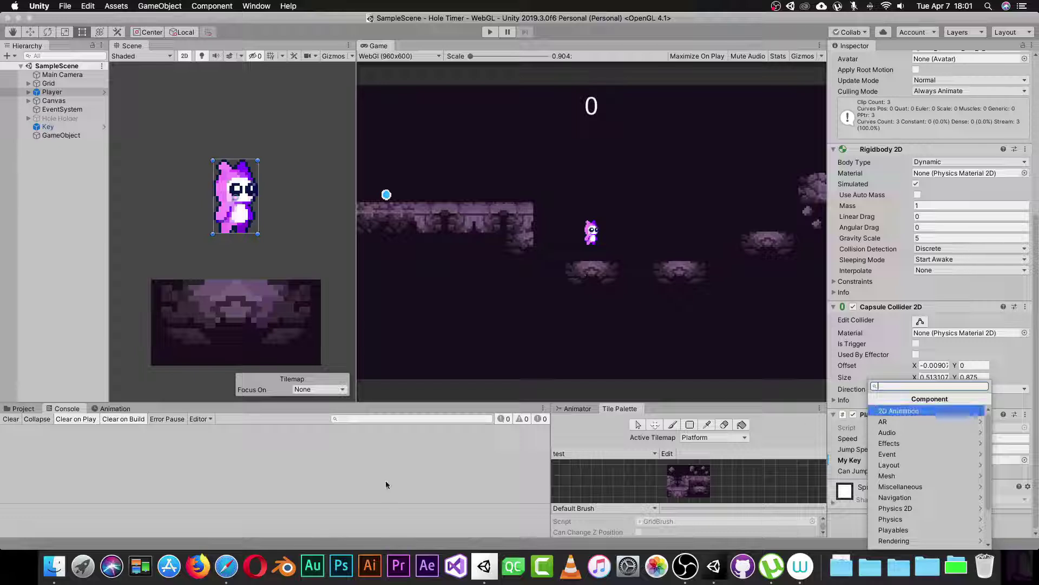
click(399, 467)
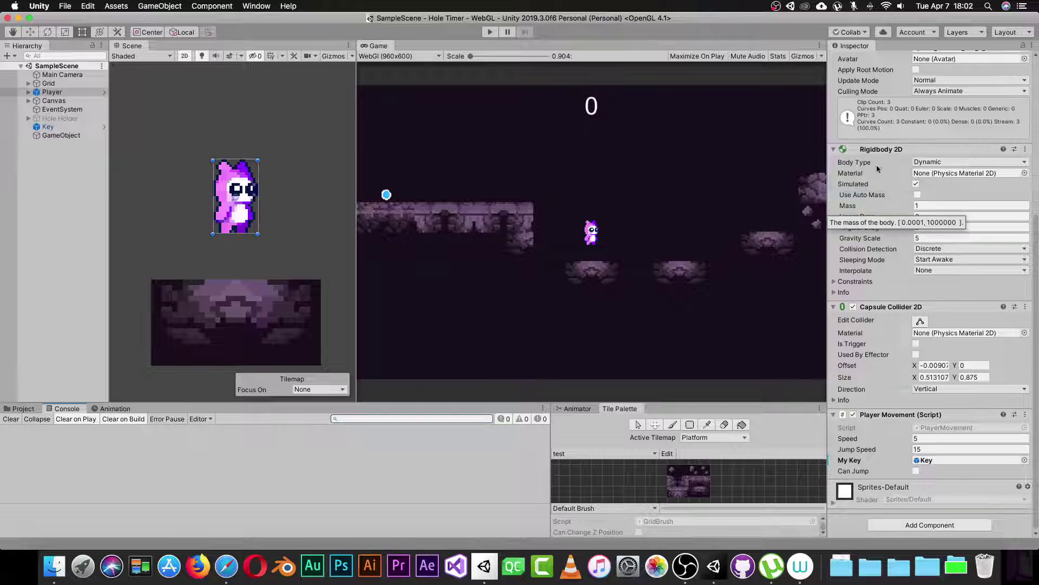
Step: Examine the Player's Rigidbody 2D Body Type options, keeping Dynamic, and its Gravity Scale setting
click(954, 162)
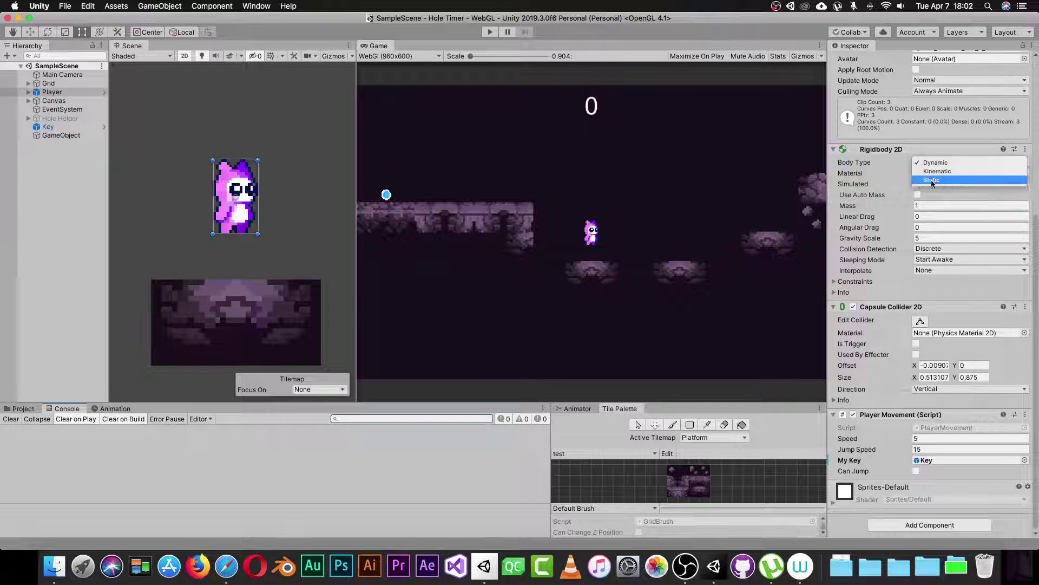
click(932, 153)
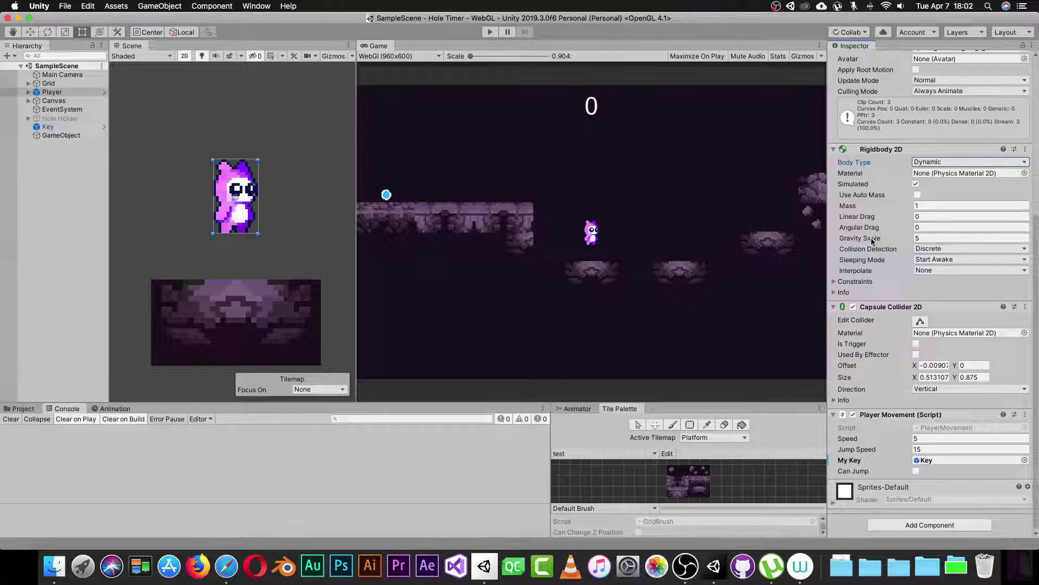
mouse_move(872, 241)
click(926, 238)
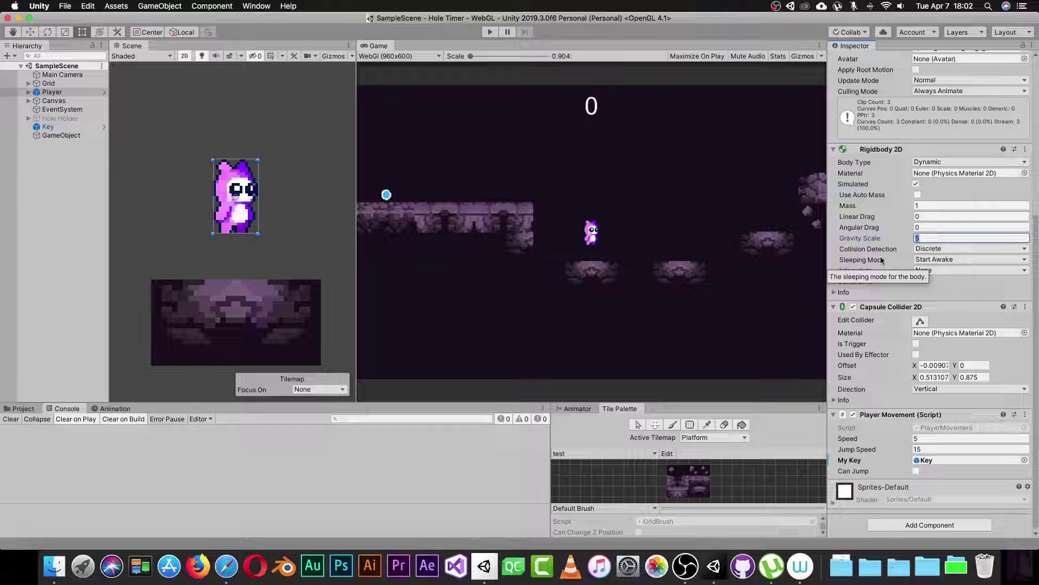
Step: Play the scene with the existing gravity, make the player jump in place several times, and stop the game
click(489, 33)
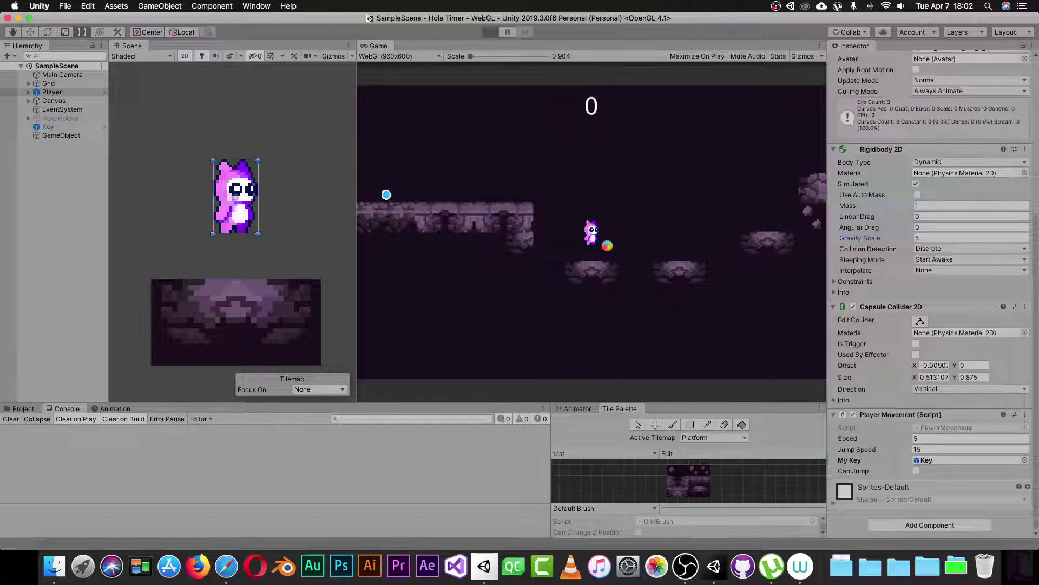
key(space)
key(space)
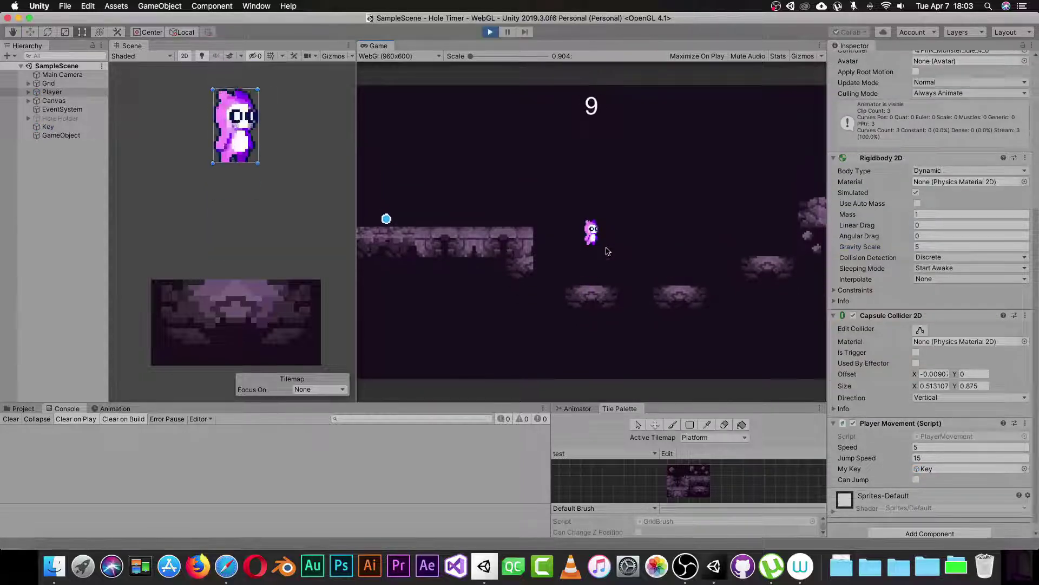
key(space)
key(space)
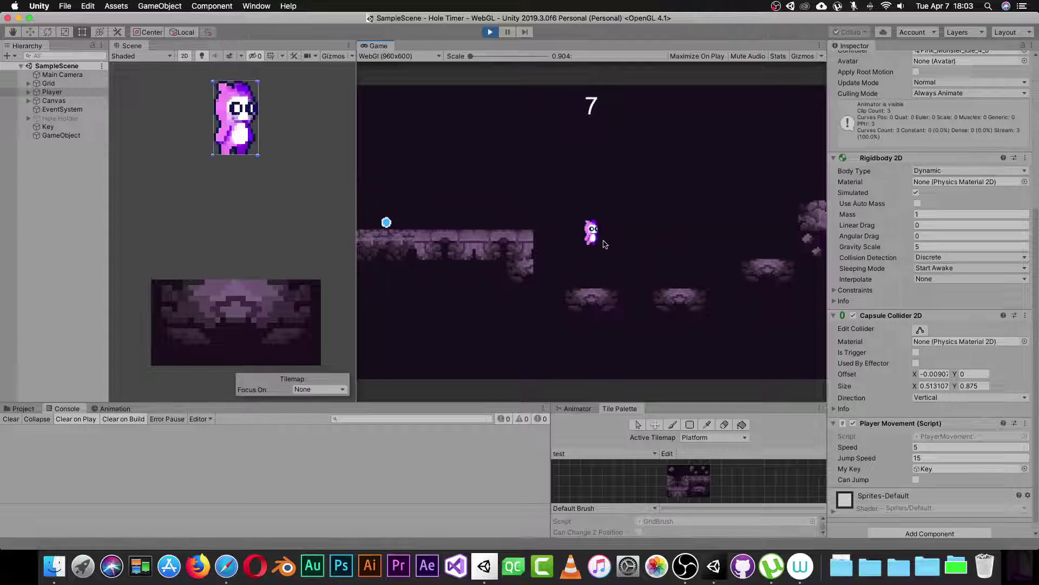
key(space)
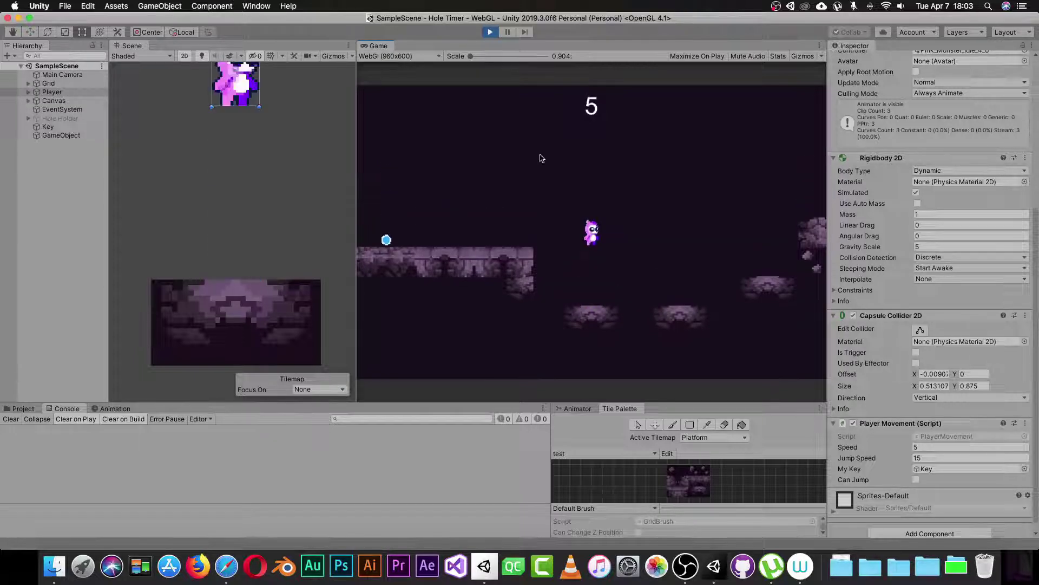
click(490, 32)
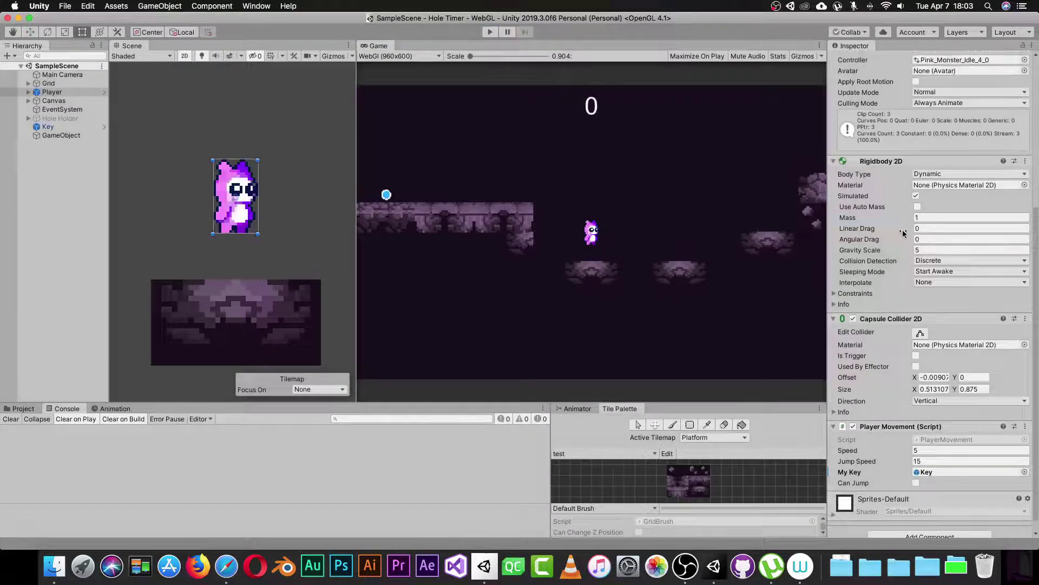
Step: Set the Player's Gravity Scale to 0 and play-test the scene by moving the player sideways
click(920, 250)
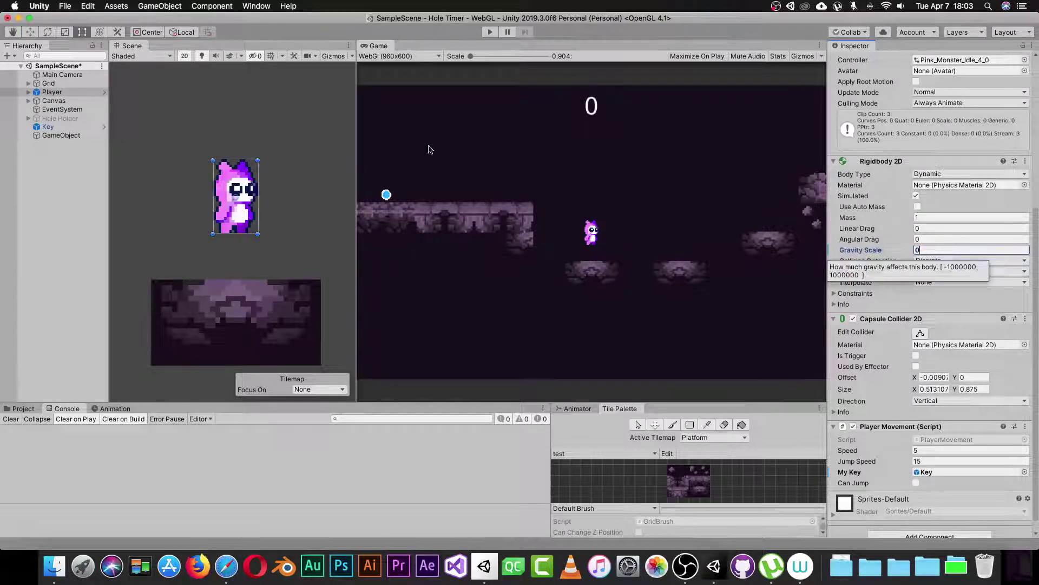
text(0)
click(489, 33)
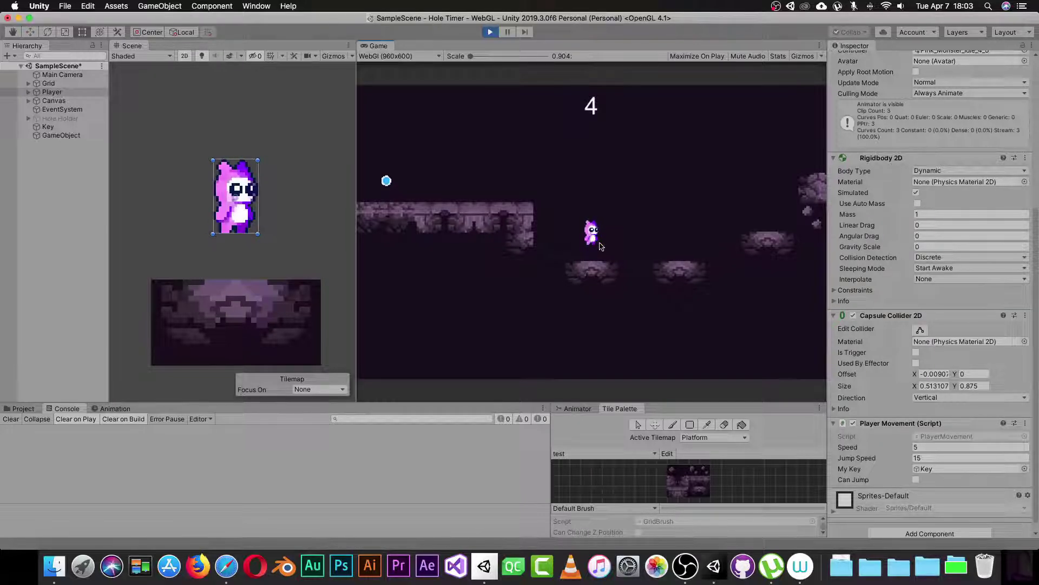
key(Left)
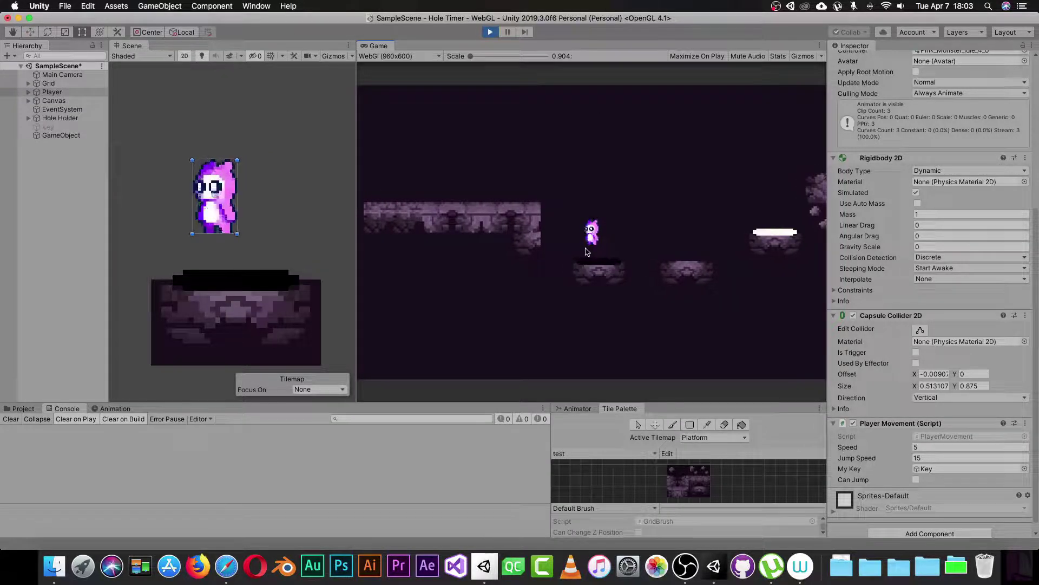
click(490, 32)
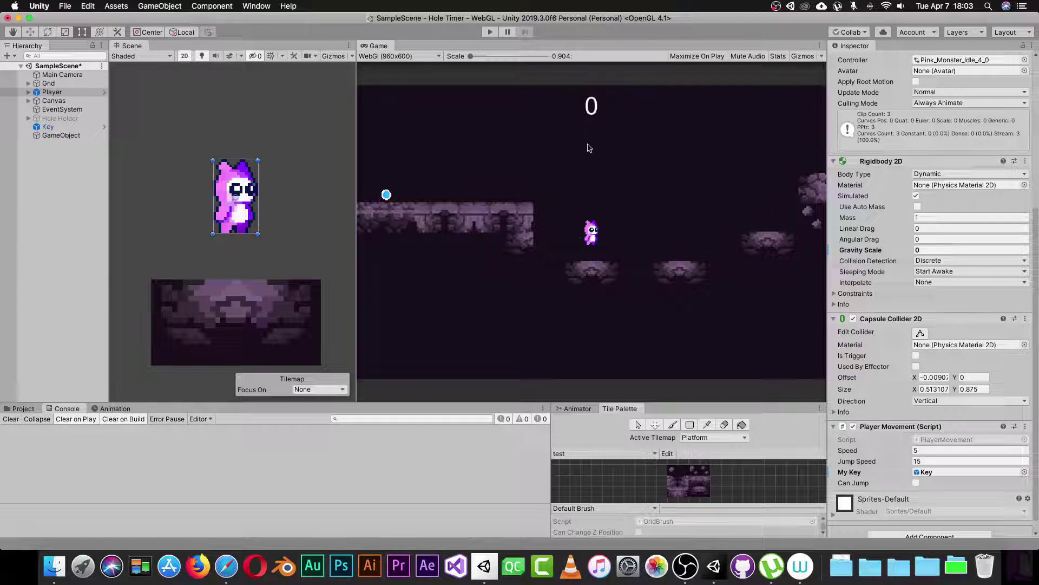
Step: Set the Player's Rigidbody 2D Gravity Scale to -1
click(927, 248)
text(-1)
key(Return)
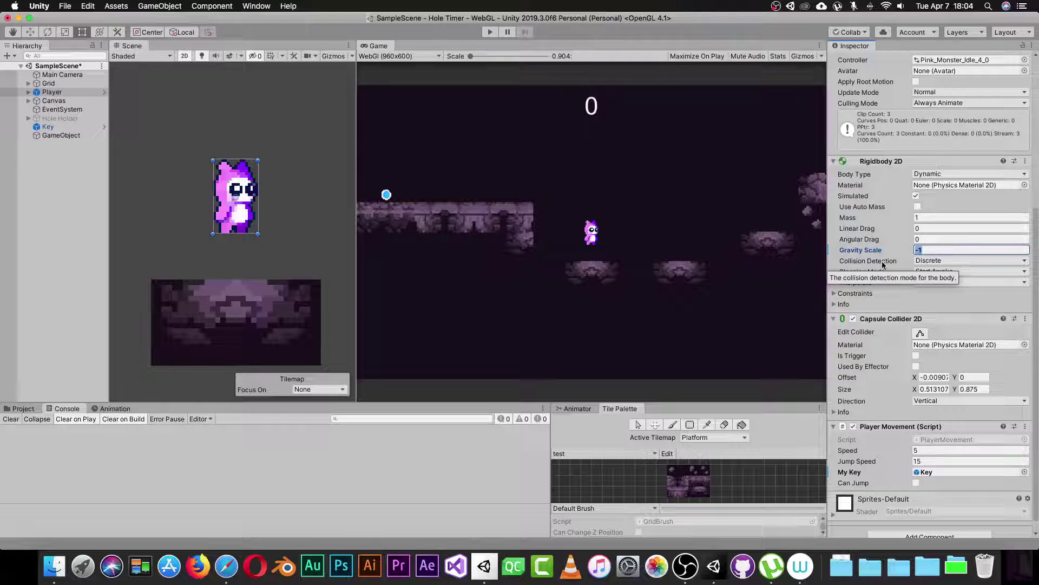
Step: Set the Player's Gravity Scale to 1 and play-test the player's jump
text(1)
click(491, 32)
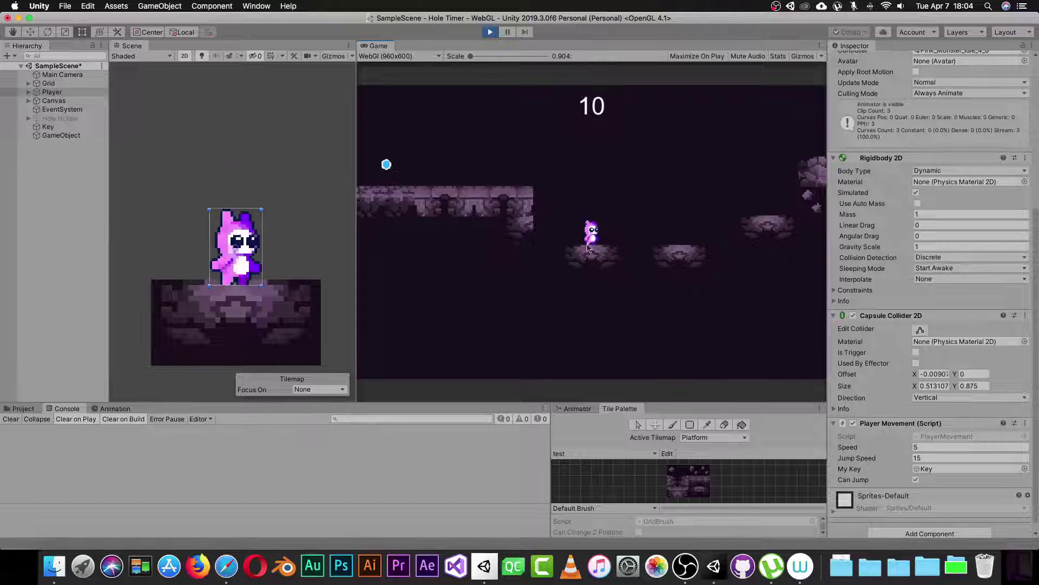
key(space)
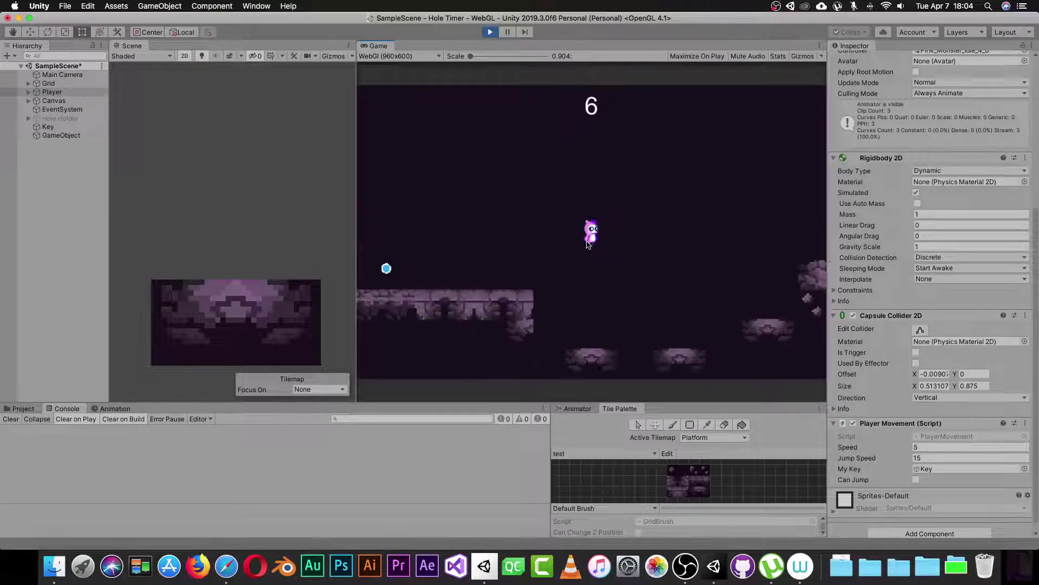
key(space)
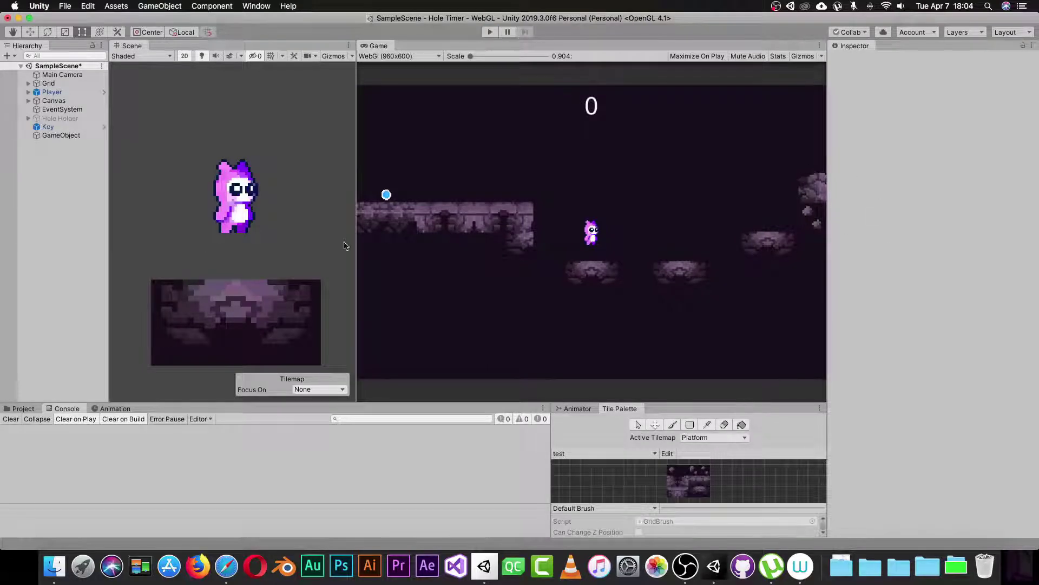
Step: Set the Gravity Scale of the Player's Rigidbody 2D to 5
click(52, 92)
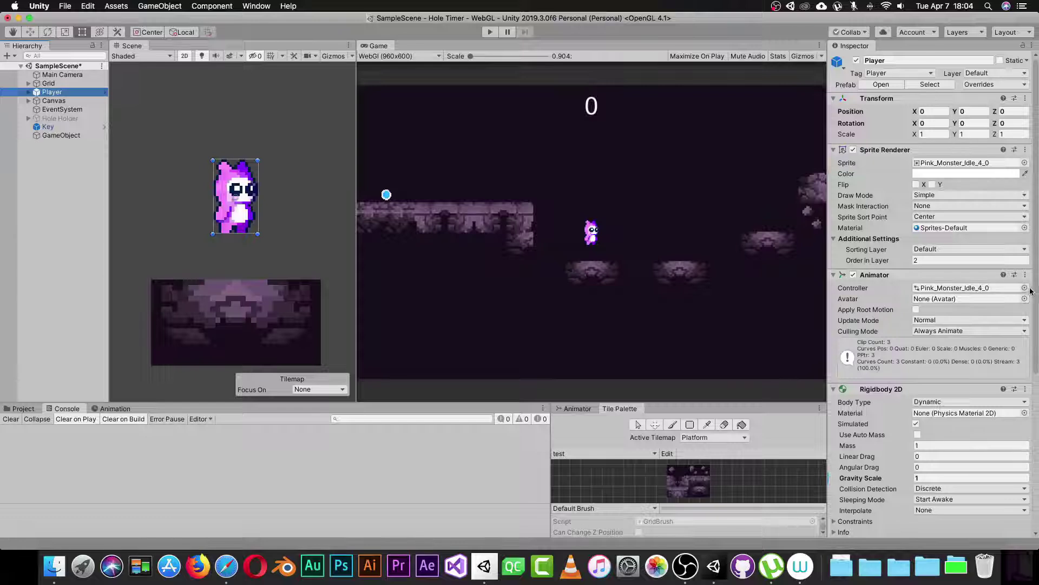
drag(1031, 292, 1030, 382)
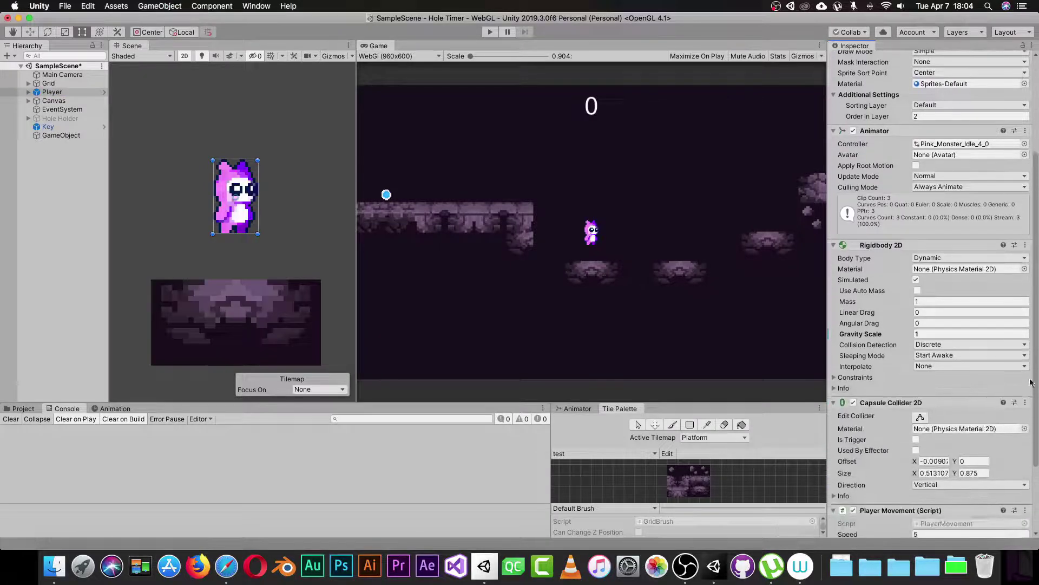
click(933, 335)
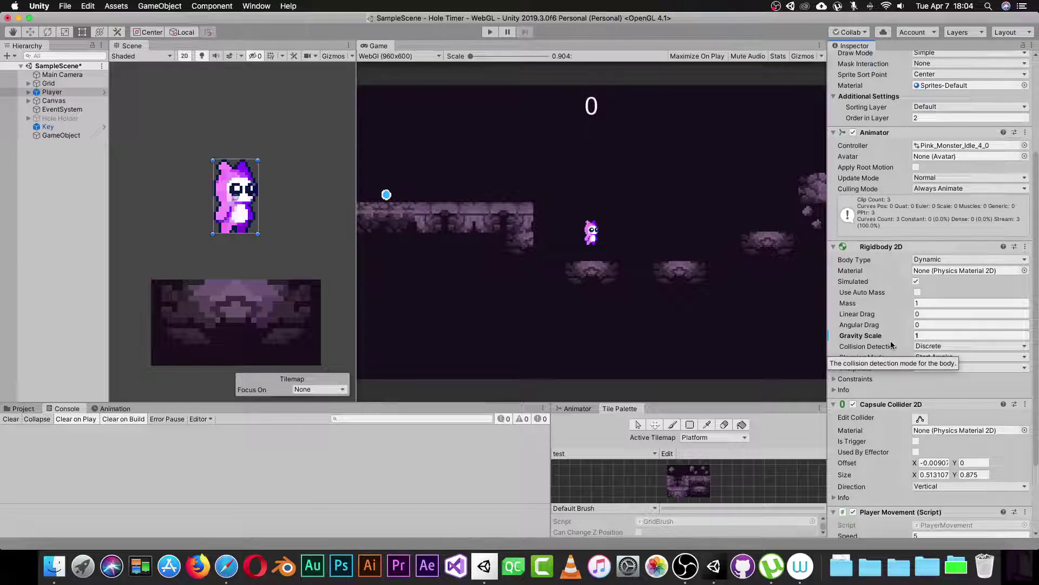
drag(927, 335, 881, 349)
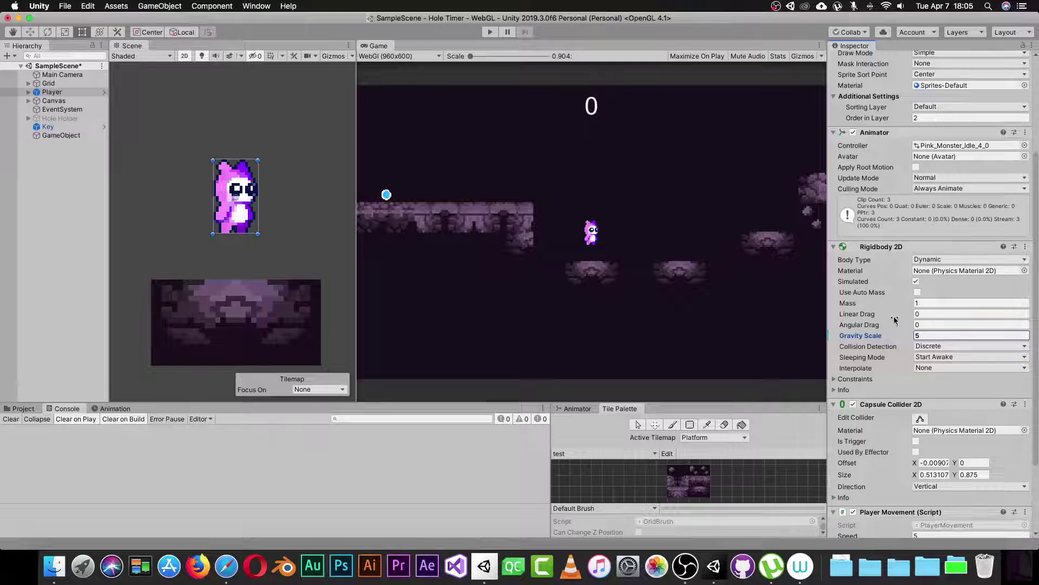
Step: Examine the default gravity values in the project settings for Physics 2D and Physics, and return to the Player's Rigidbody 2D properties
click(65, 6)
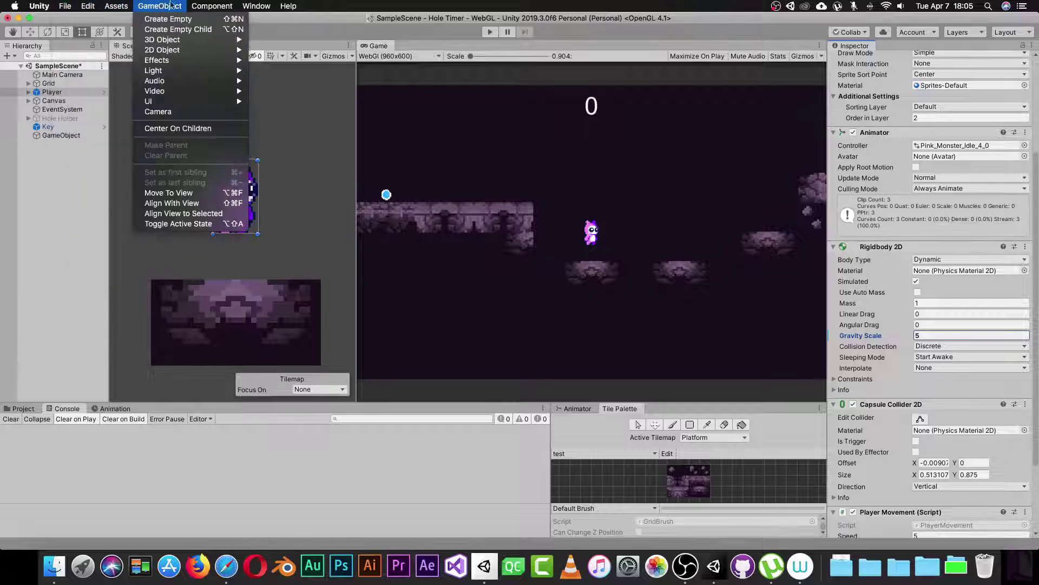
mouse_move(223, 12)
mouse_move(88, 8)
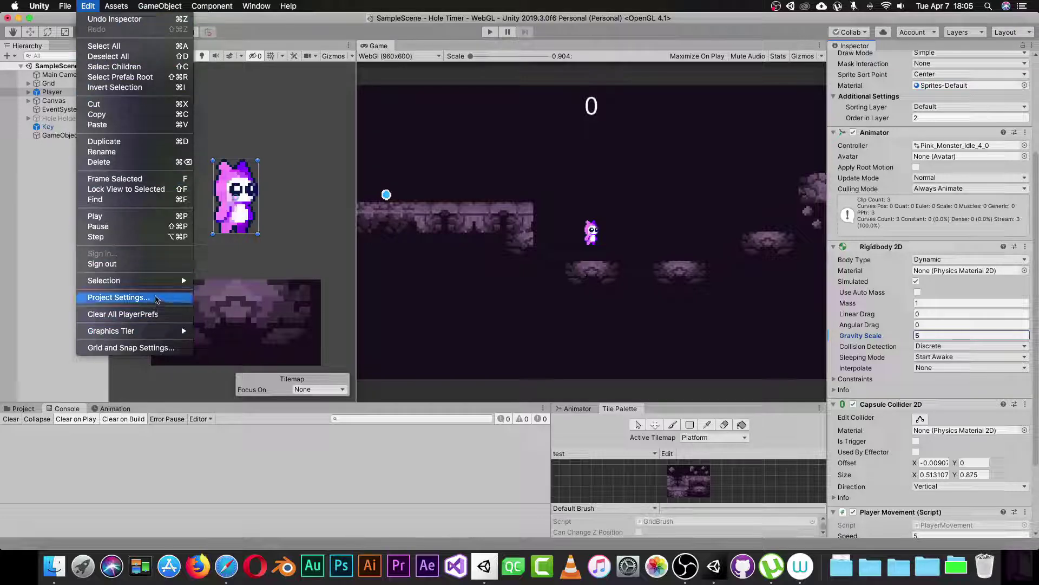
click(165, 295)
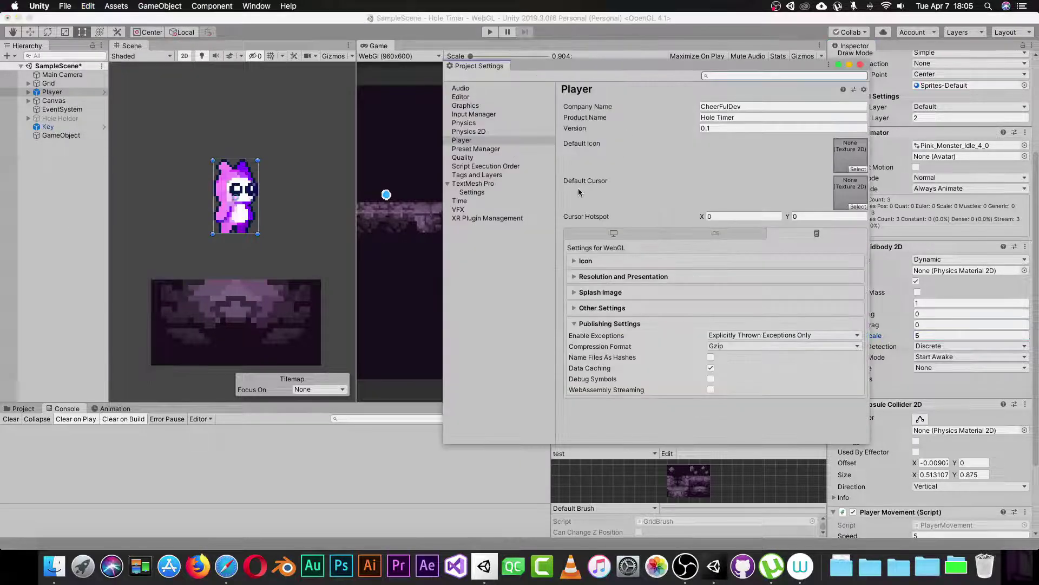
click(469, 131)
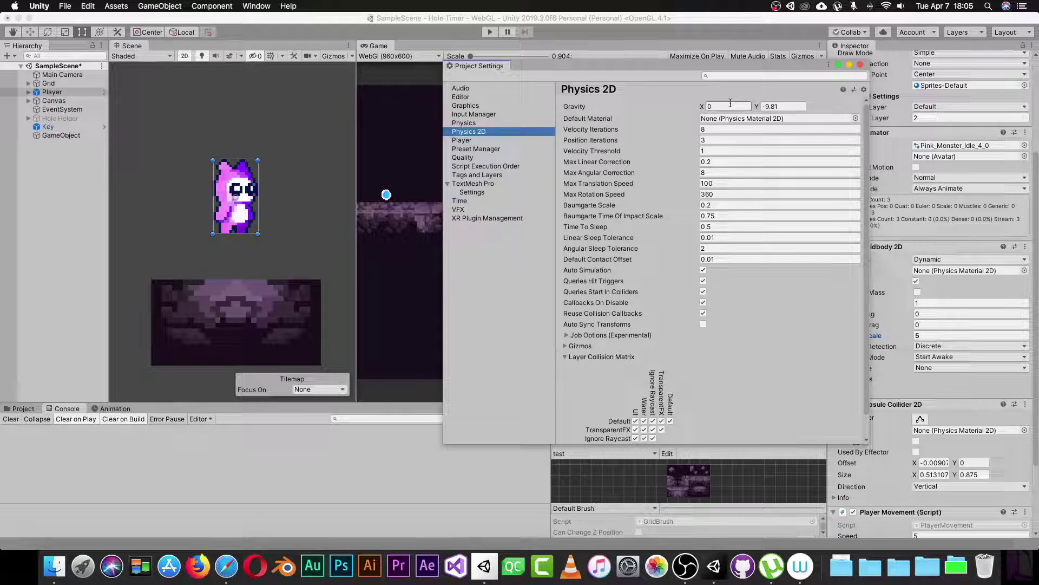
click(764, 108)
click(647, 110)
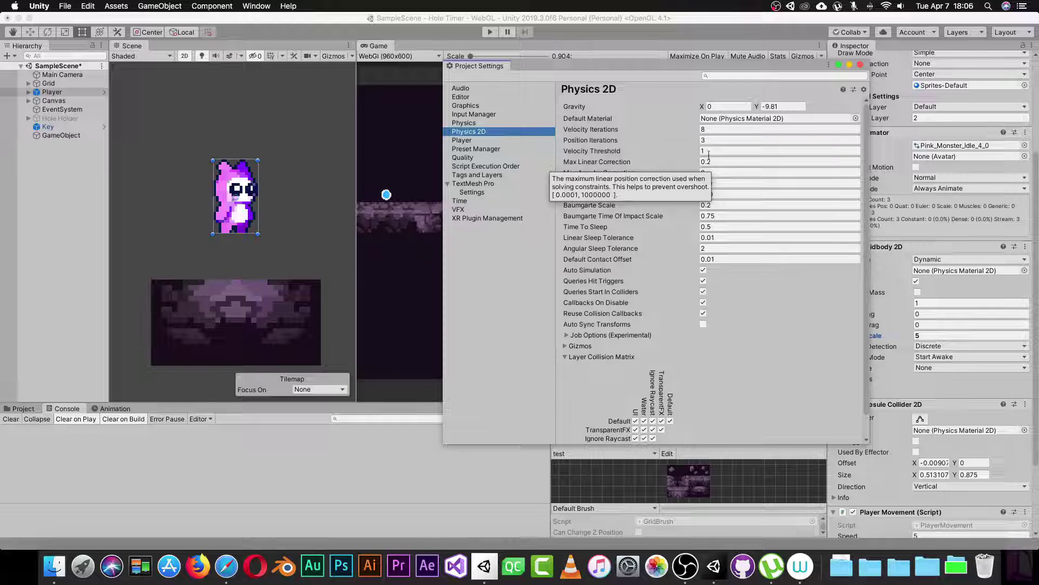
click(465, 123)
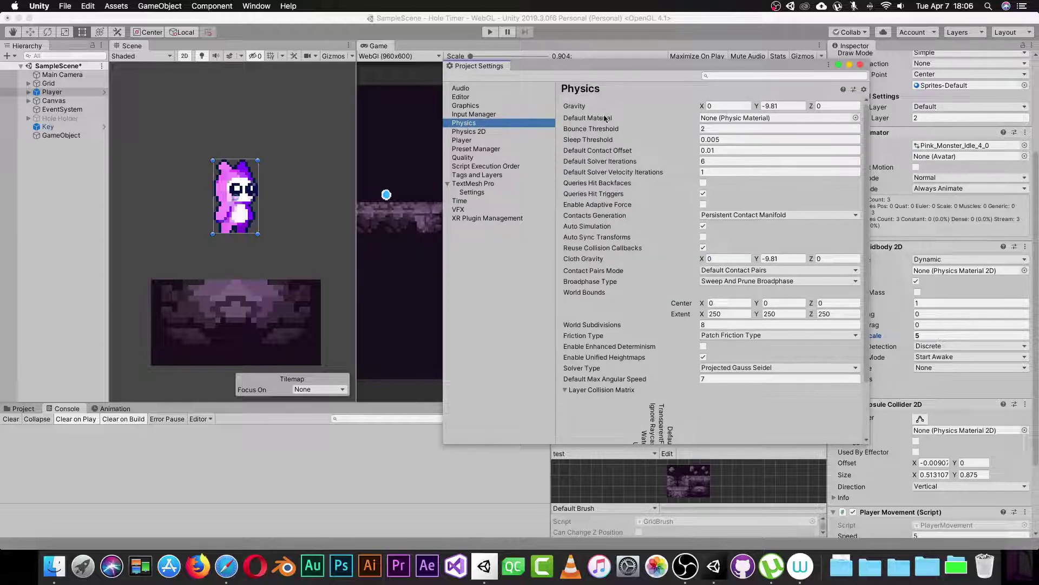
click(473, 131)
click(476, 123)
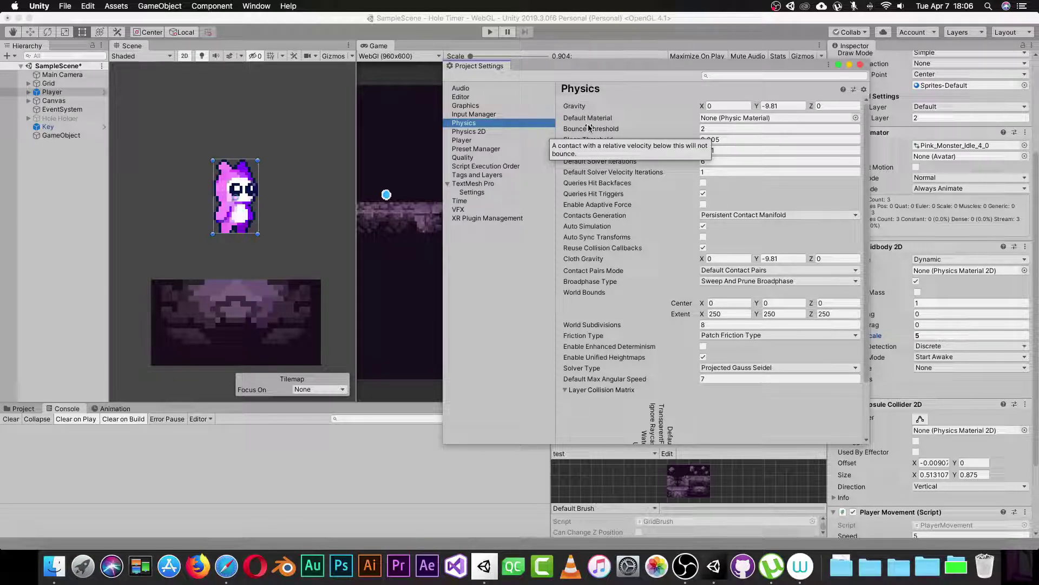
click(947, 335)
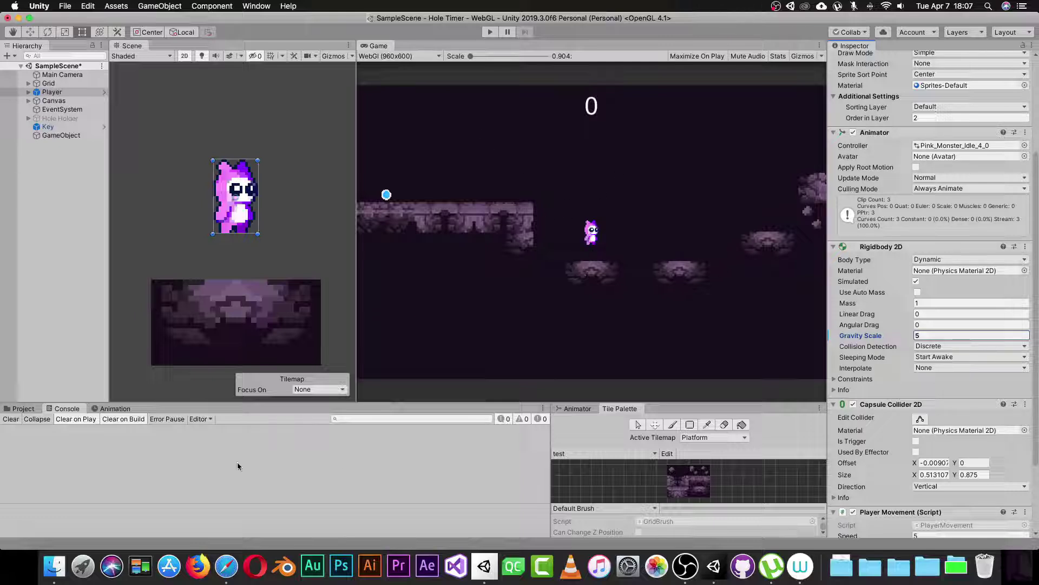
Step: Create a folder named Materiel in the project's root Assets folder
click(24, 409)
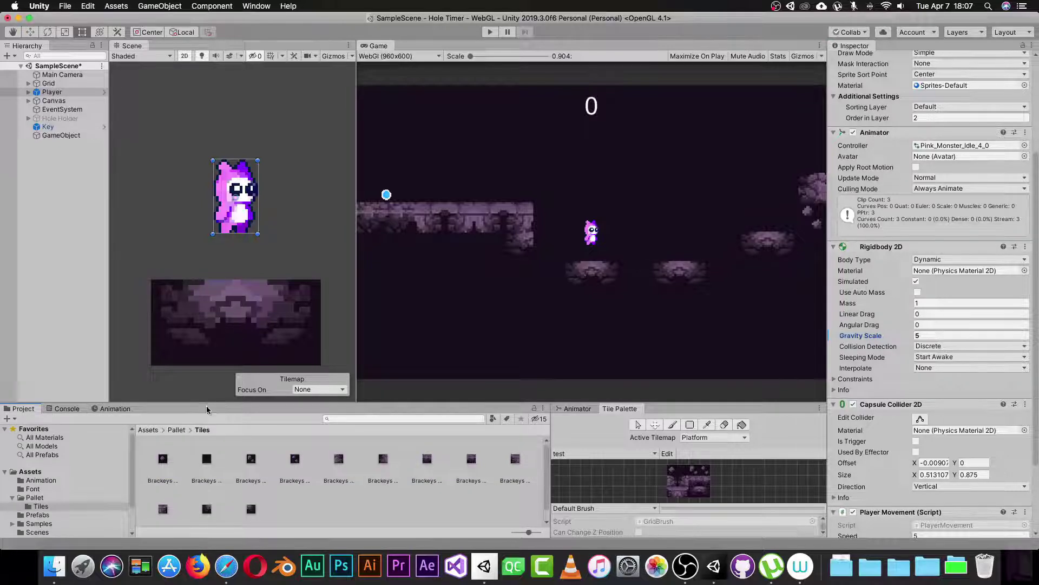
drag(207, 404, 201, 378)
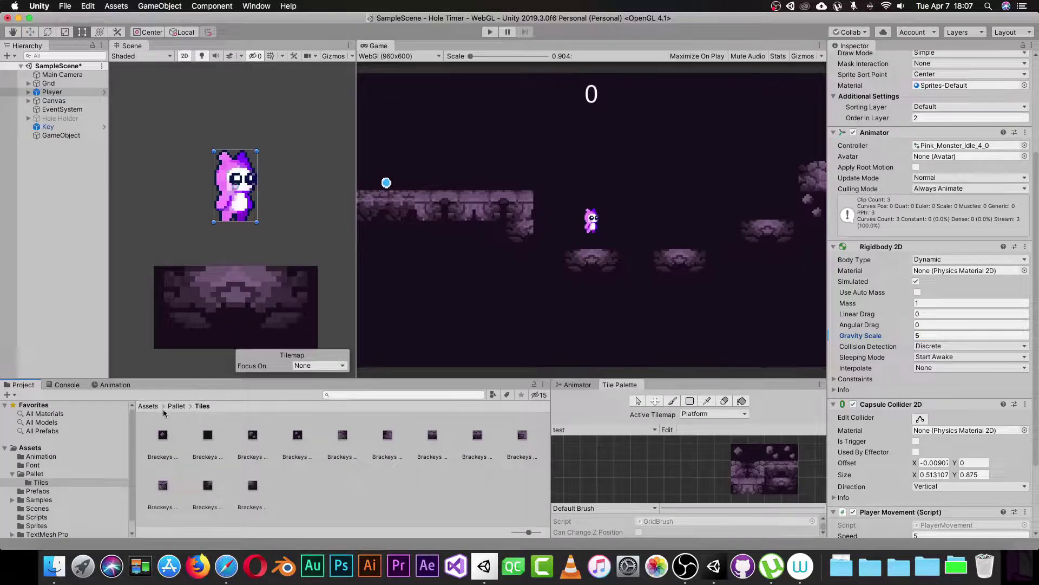
click(147, 407)
click(362, 487)
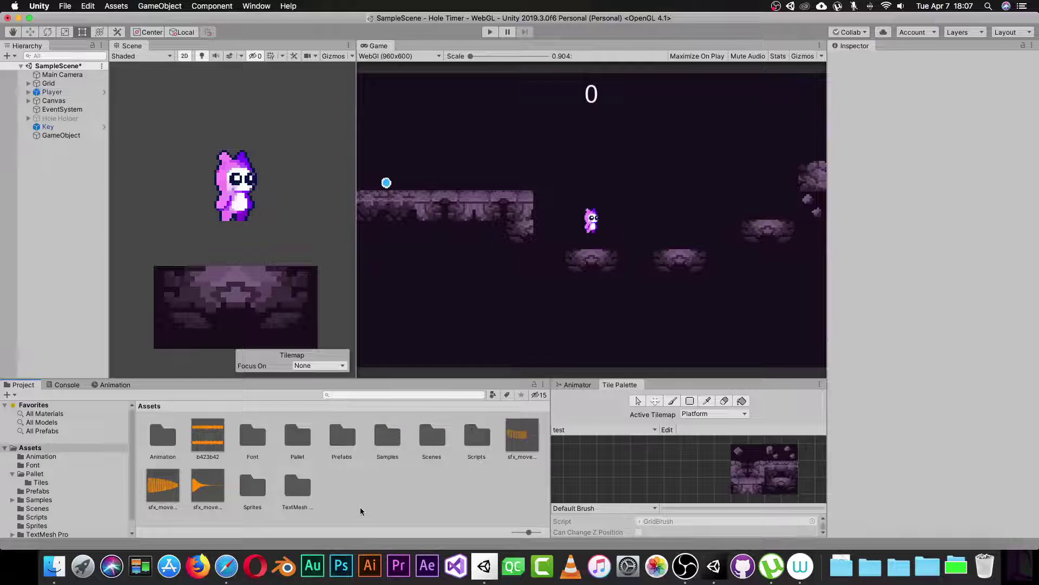
right_click(382, 505)
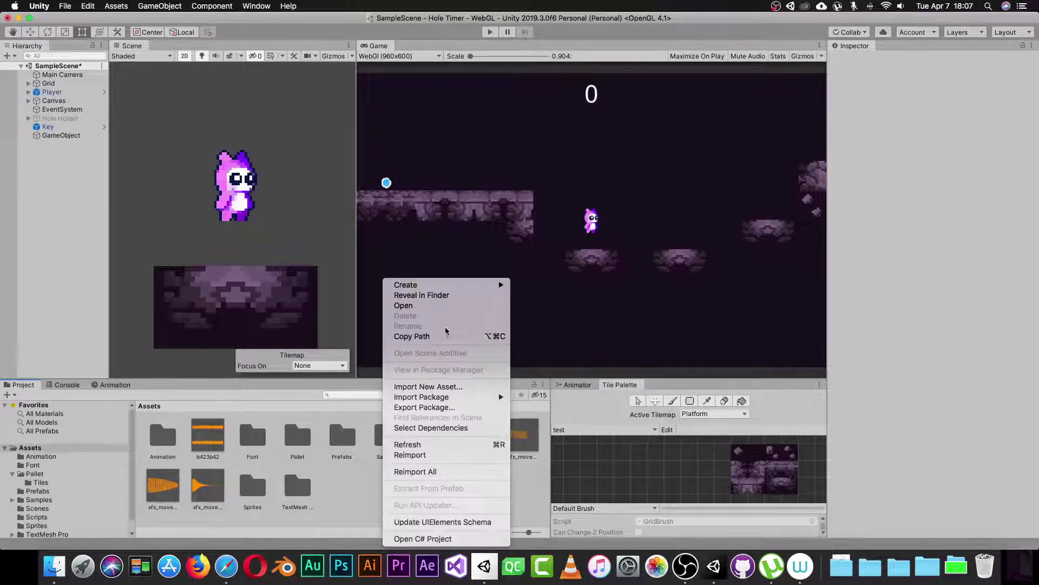
mouse_move(496, 277)
click(528, 128)
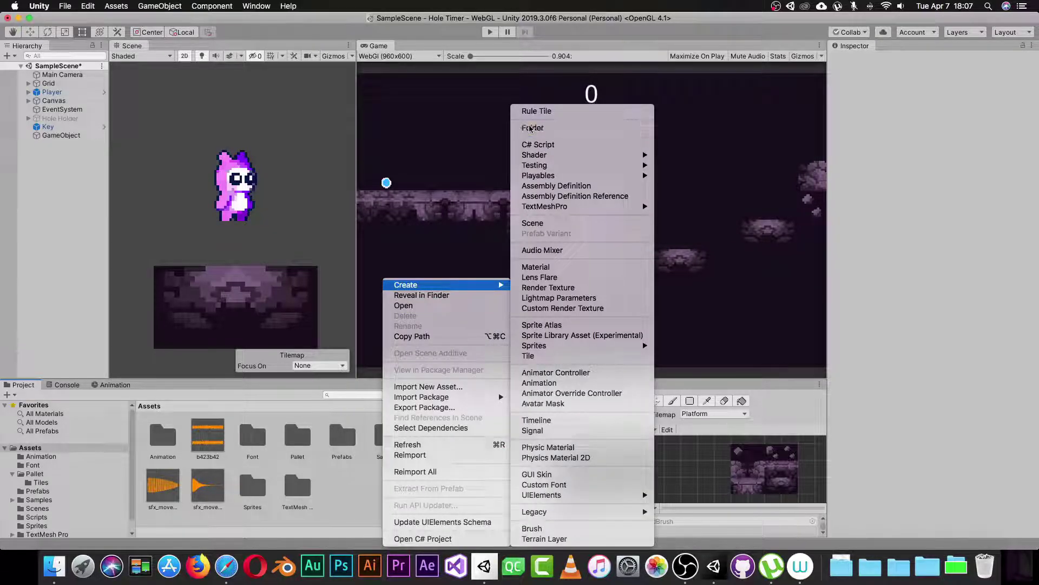
text(M)
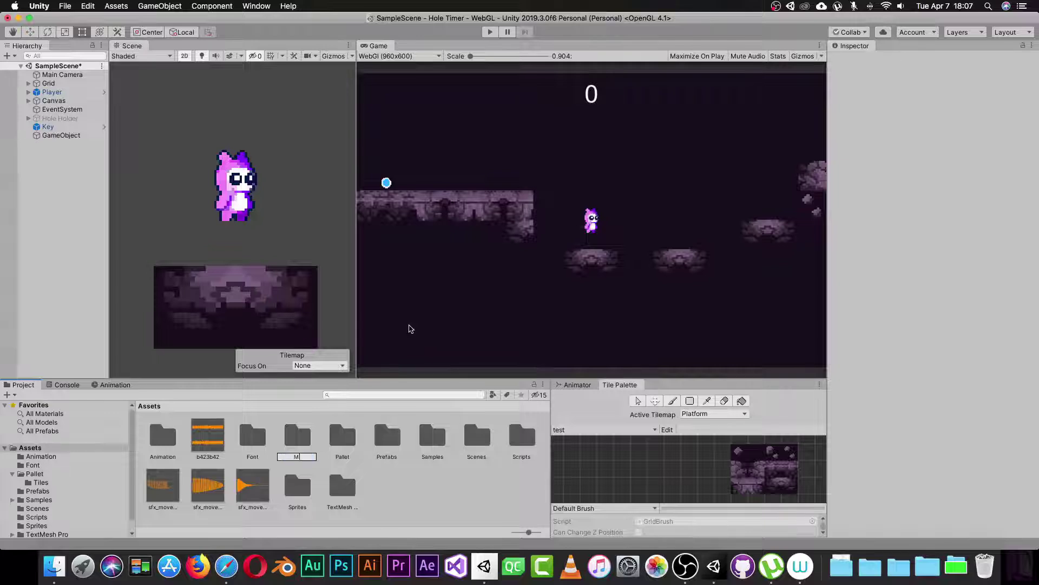
text(ateriel)
key(Return)
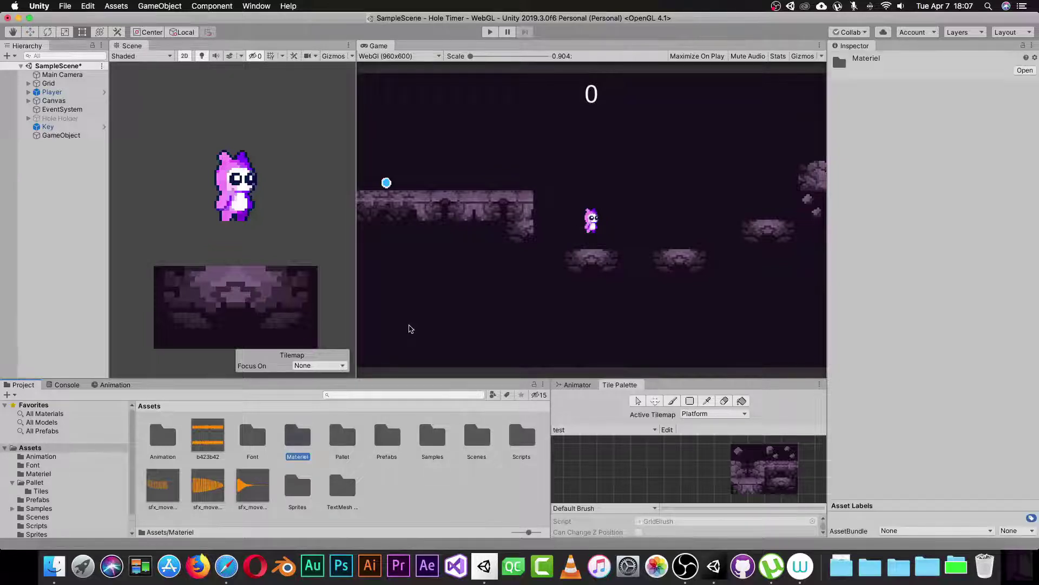
Step: Create a Physics Material 2D named bounc inside the Materiel folder
double_click(296, 434)
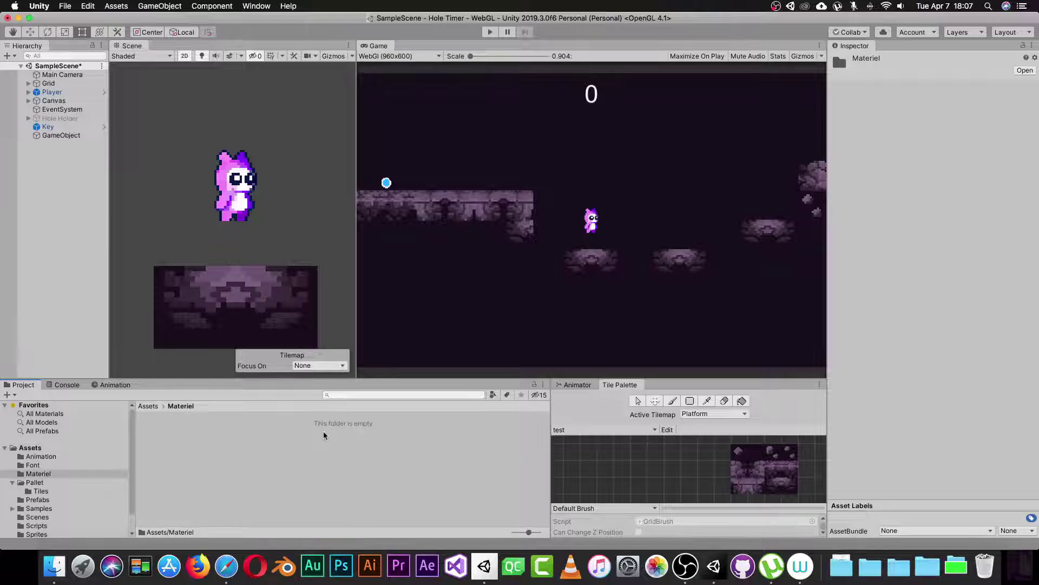
right_click(337, 449)
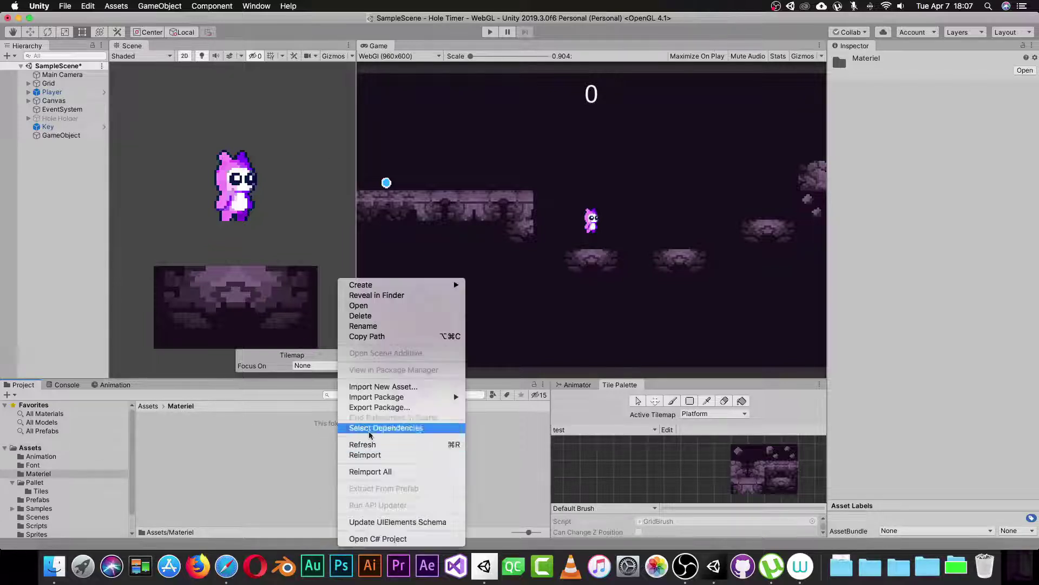
mouse_move(442, 285)
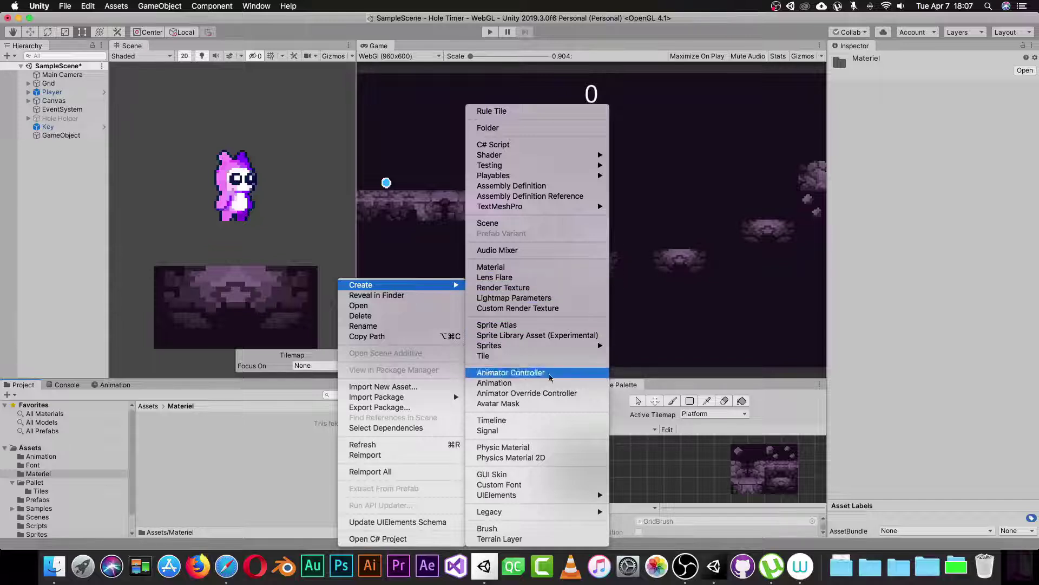
click(508, 459)
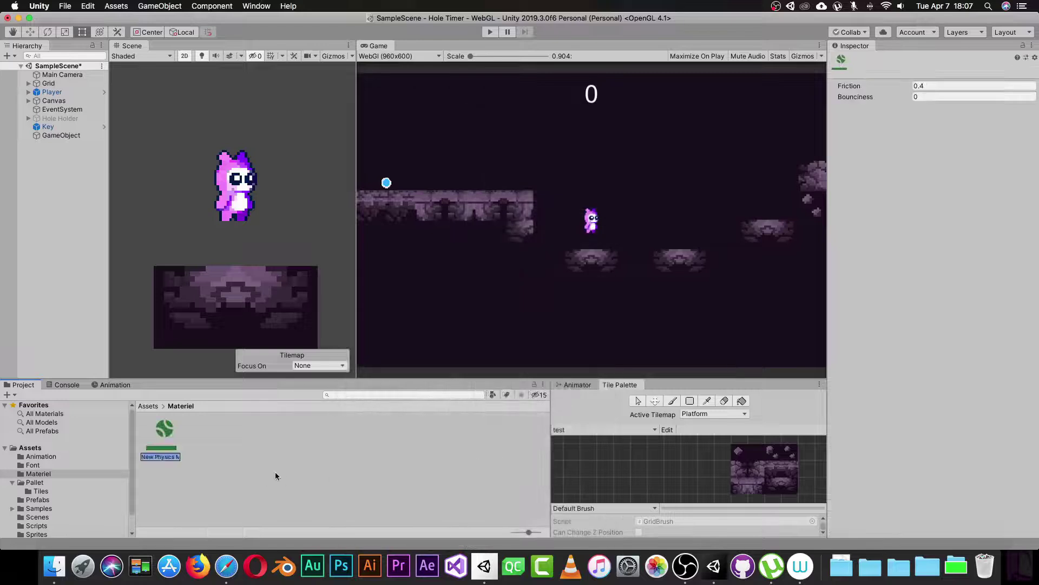
text(bounc)
key(Return)
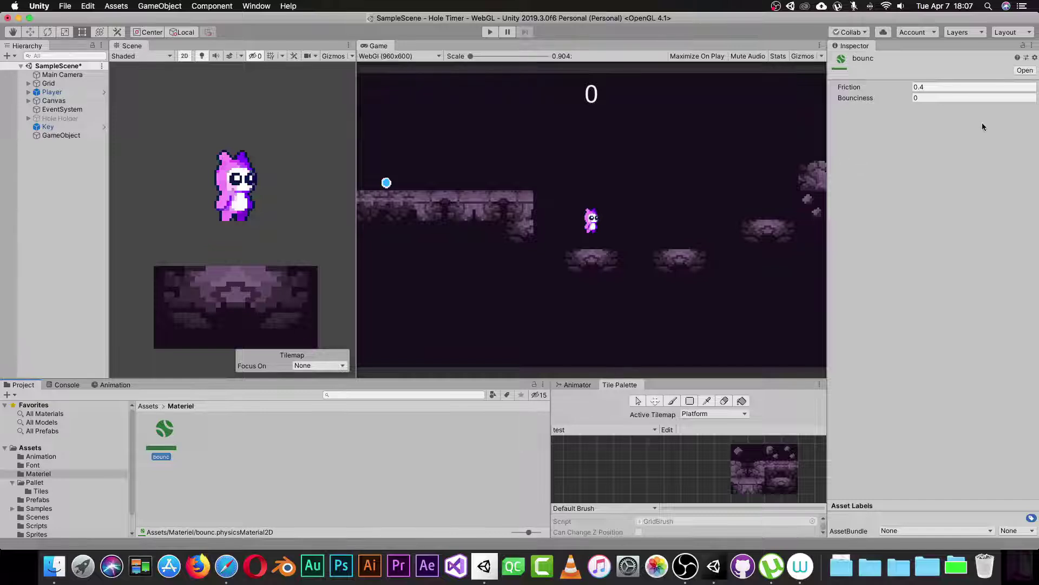
Step: Set the bounc material's Bounciness to 1 and return to the Materiel folder
click(874, 98)
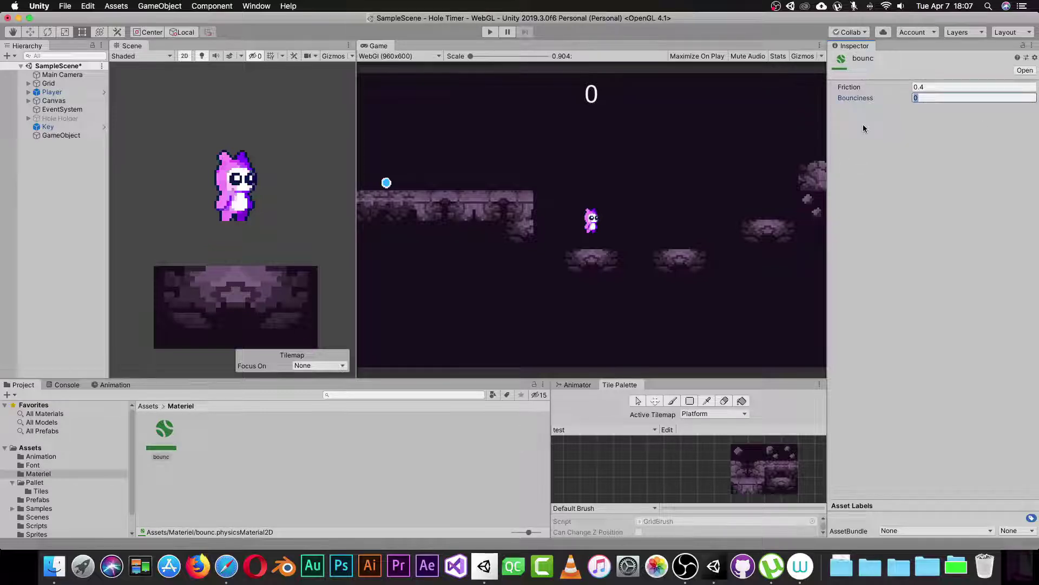
text(1)
click(147, 406)
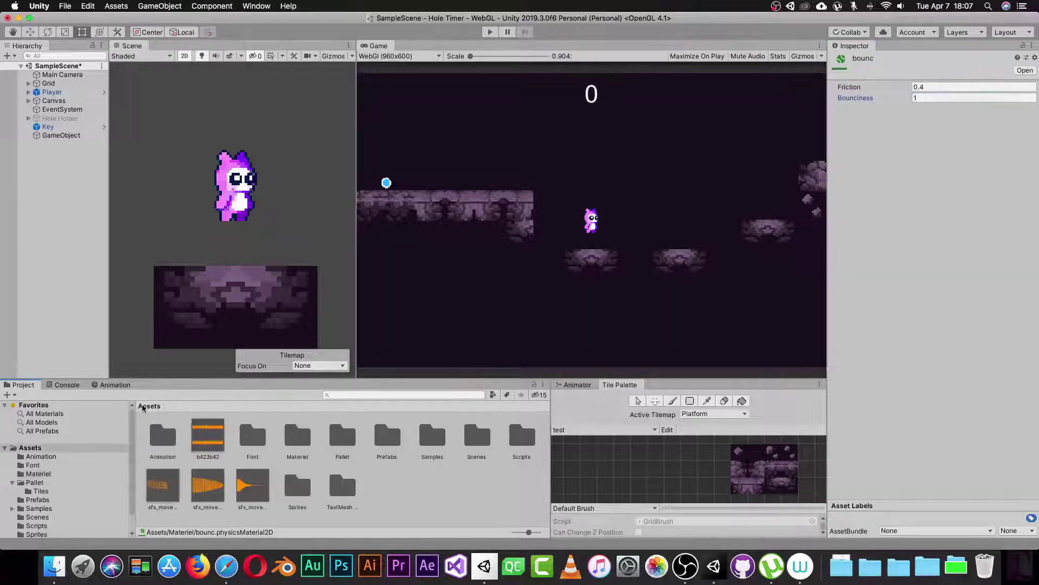
click(46, 475)
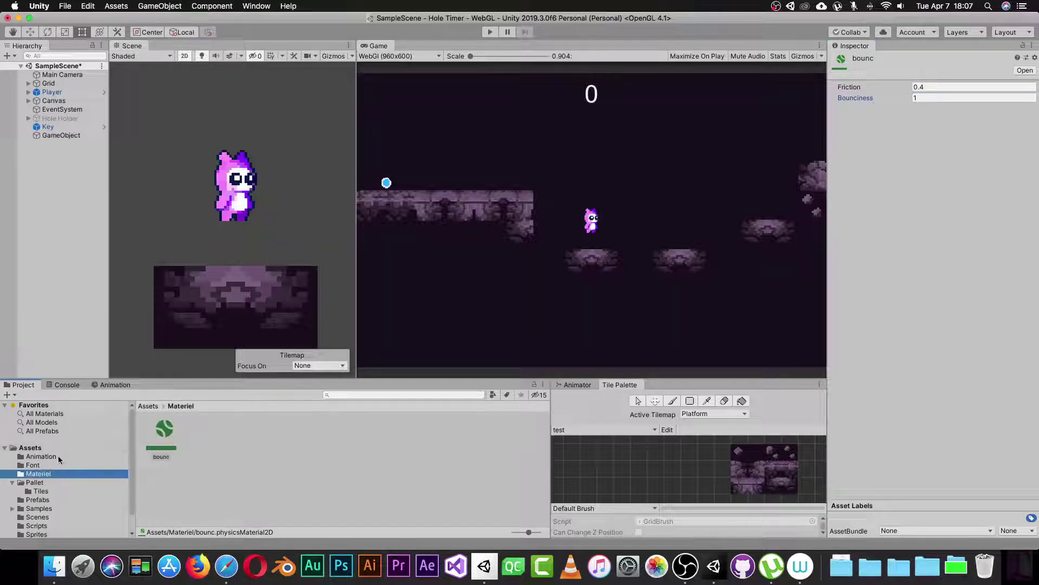
Step: Assign the bounc physics material to the Material property of the Player's Rigidbody 2D
click(53, 94)
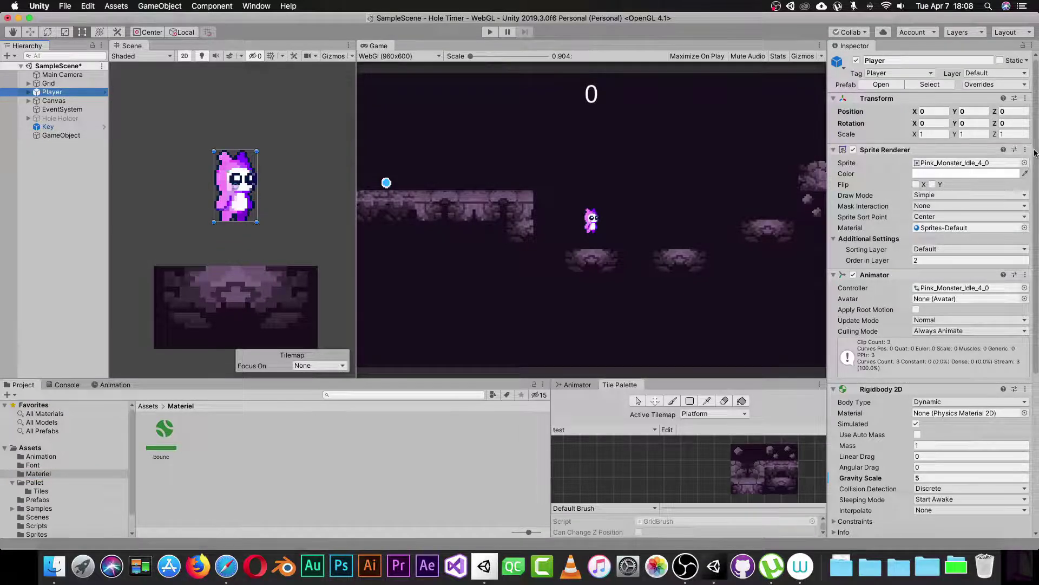
scroll(882, 355, down, 5)
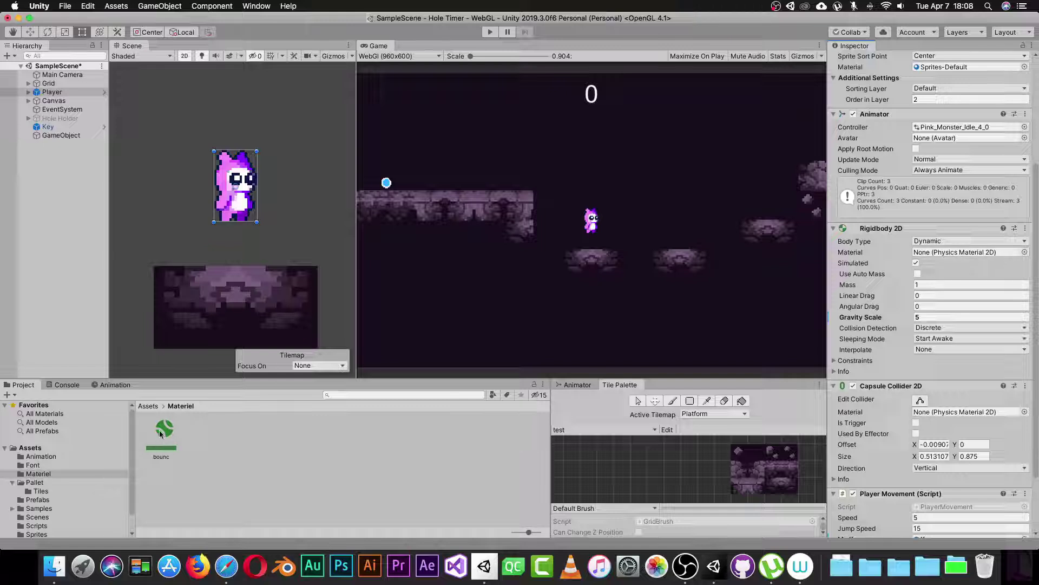
drag(160, 433, 924, 262)
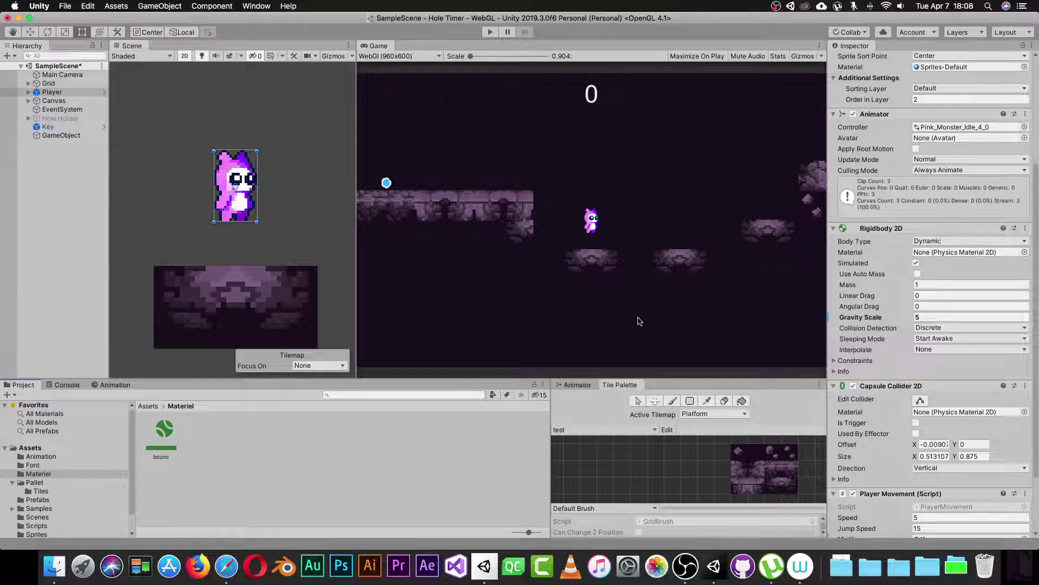
drag(164, 436, 945, 252)
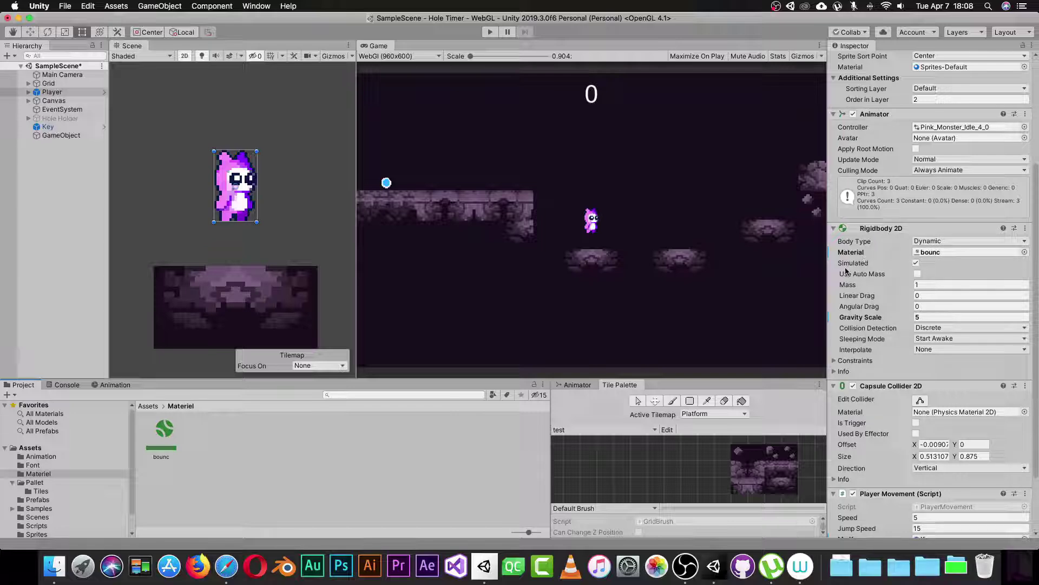
Step: Play-test the scene with the bouncy material on the Player and stop the game
click(488, 32)
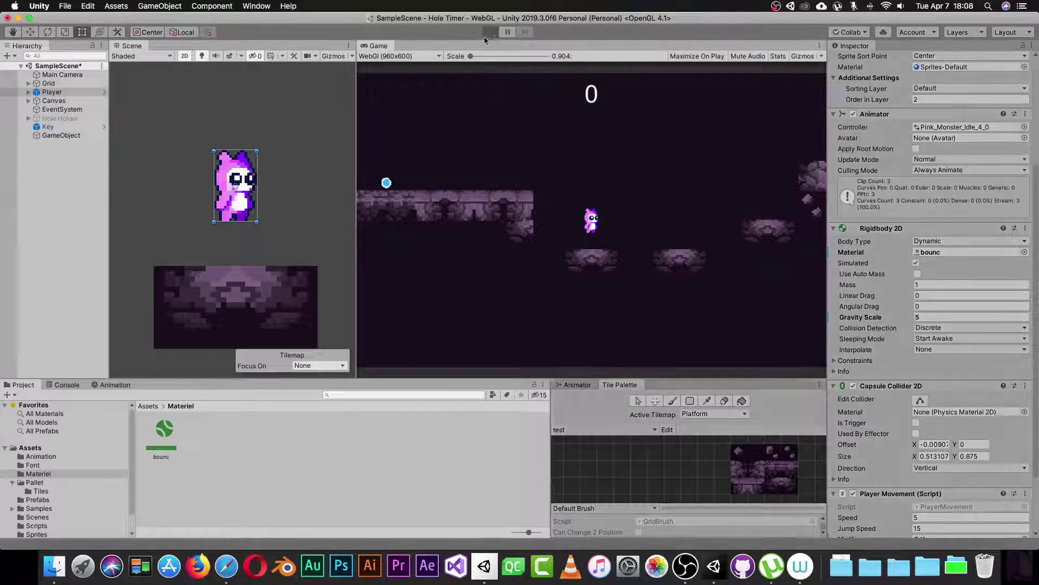
click(484, 126)
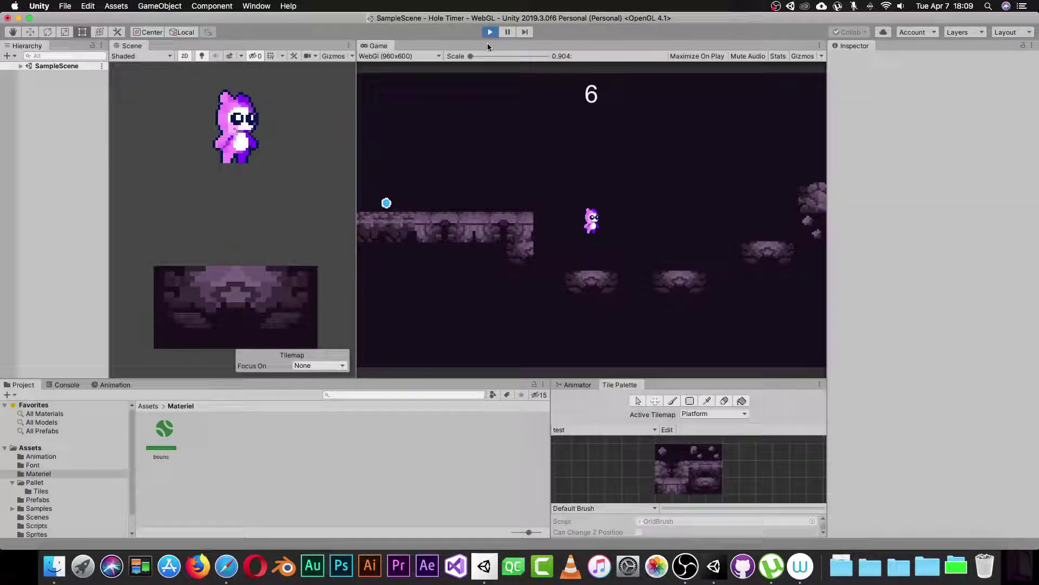
click(490, 32)
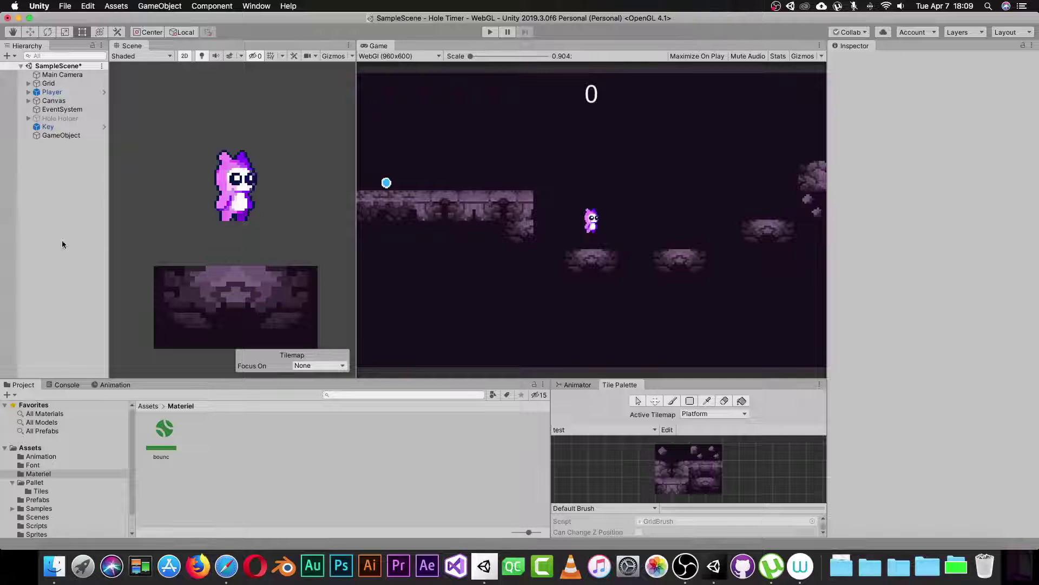
Step: Set the bounc material's Friction to 0 and Bounciness to 1, and run a play-test of the scene
click(165, 428)
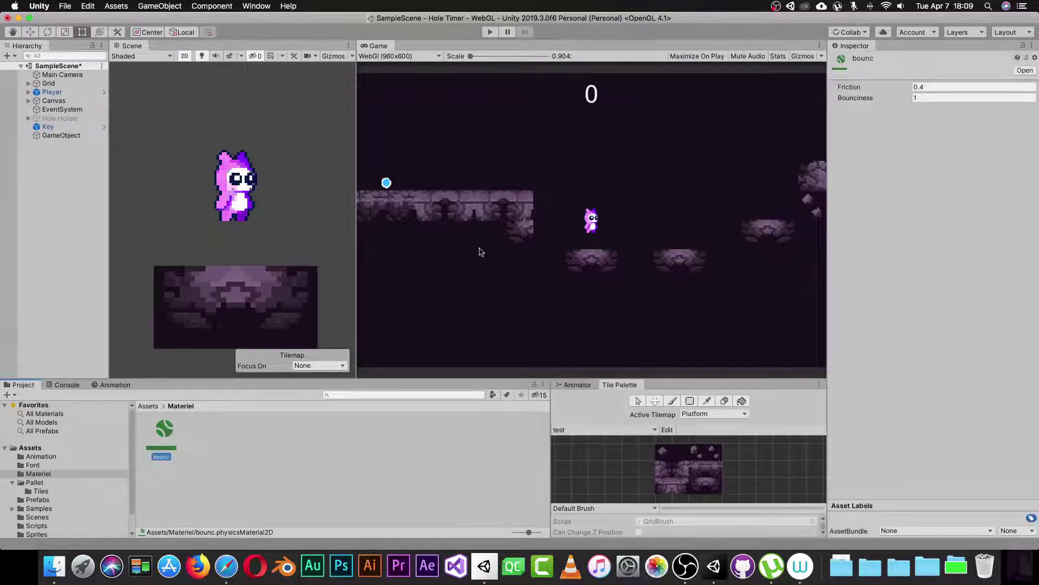
click(923, 98)
text(1)
key(shift+Tab)
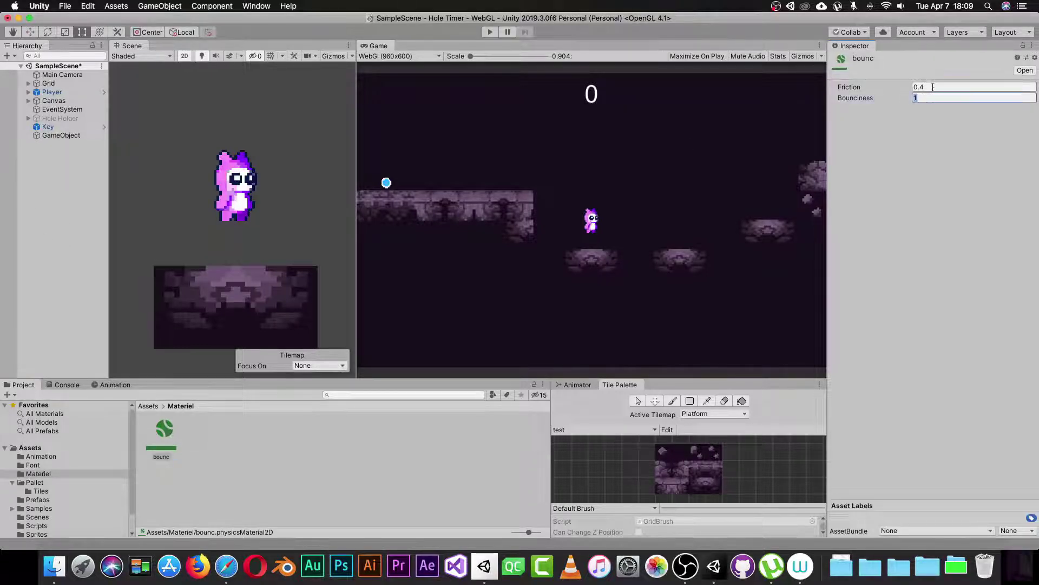
text(0)
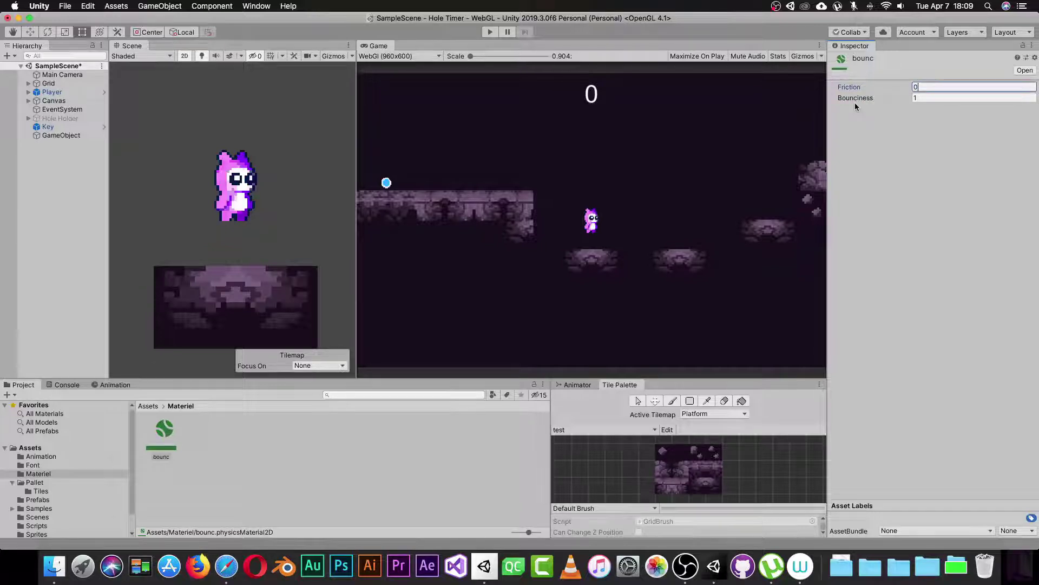
click(490, 33)
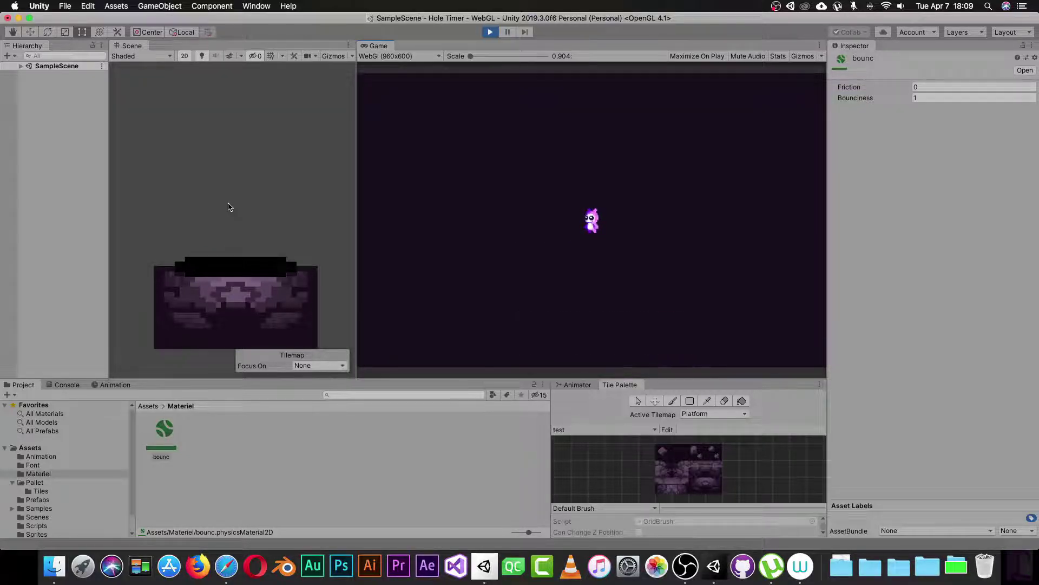
click(490, 32)
Step: Set the bounc material's Friction to 5 and Bounciness to 0.5, and play-test the scene before stopping the game
click(940, 86)
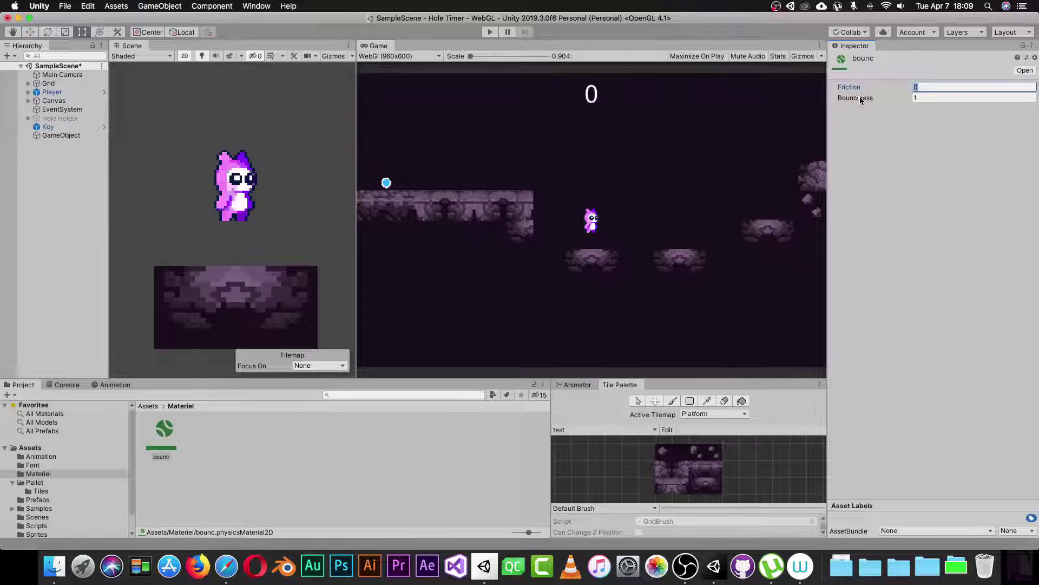
text(5)
key(Tab)
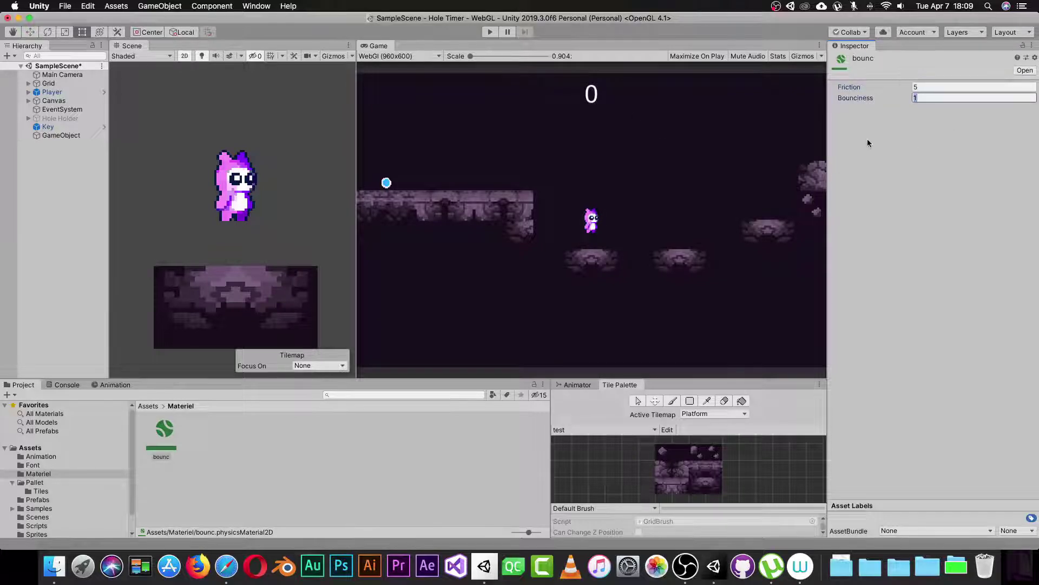
text(0.5)
click(490, 31)
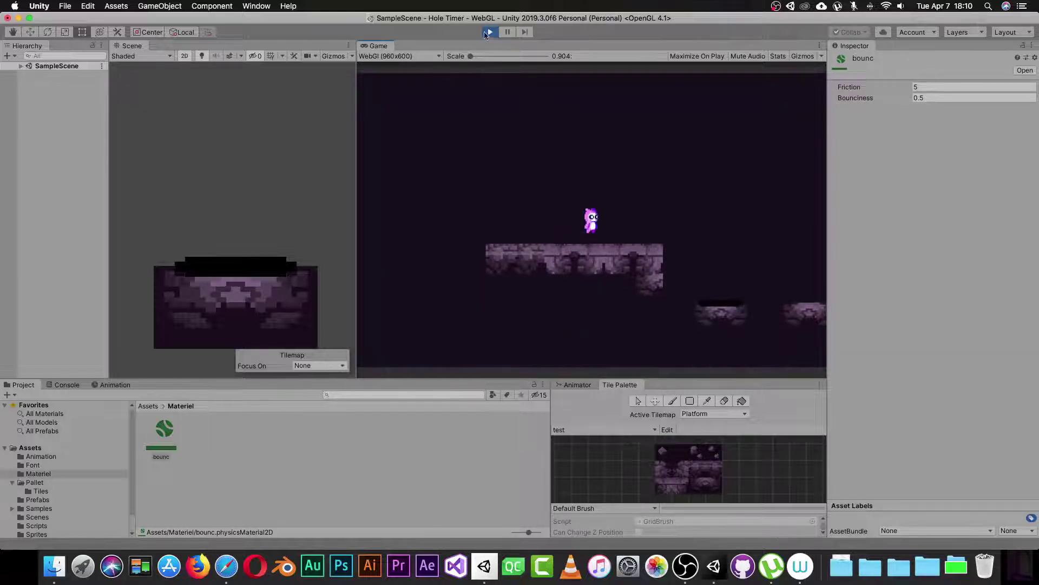
key(super+p)
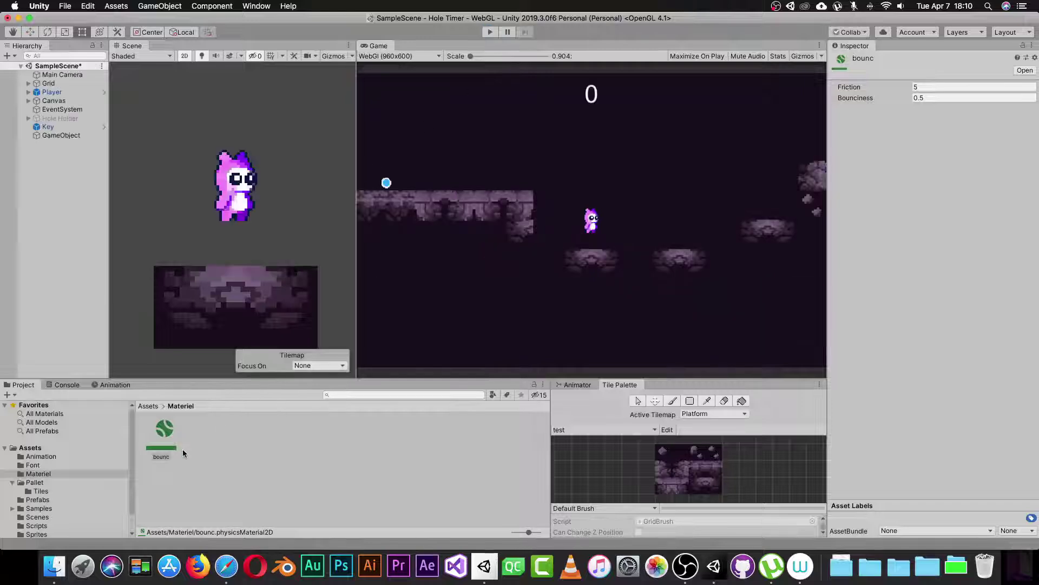
Step: Return from the Materiel folder to the root Assets folder and clear the bounc material selection
click(194, 447)
click(163, 430)
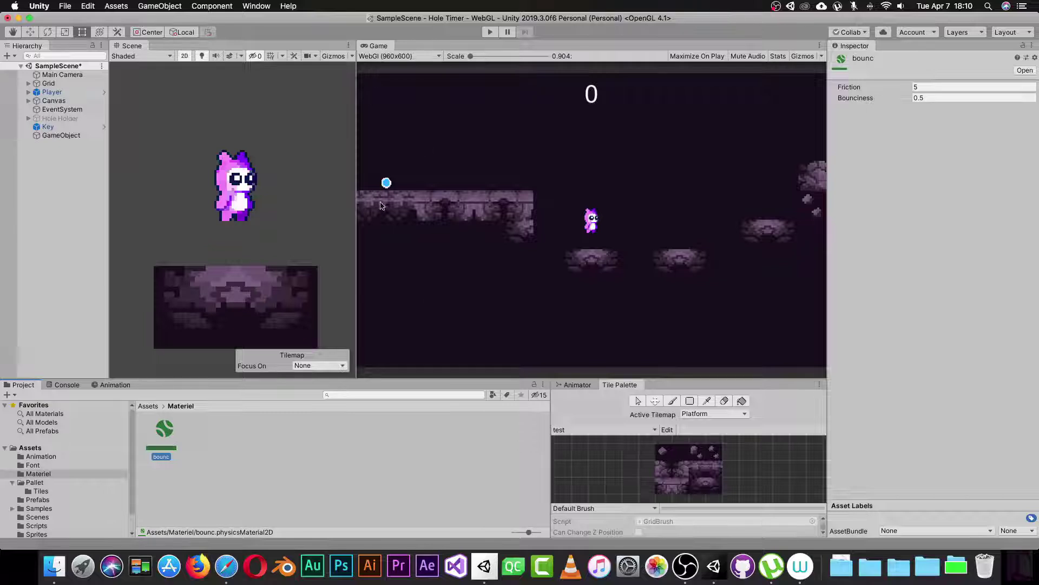
click(155, 406)
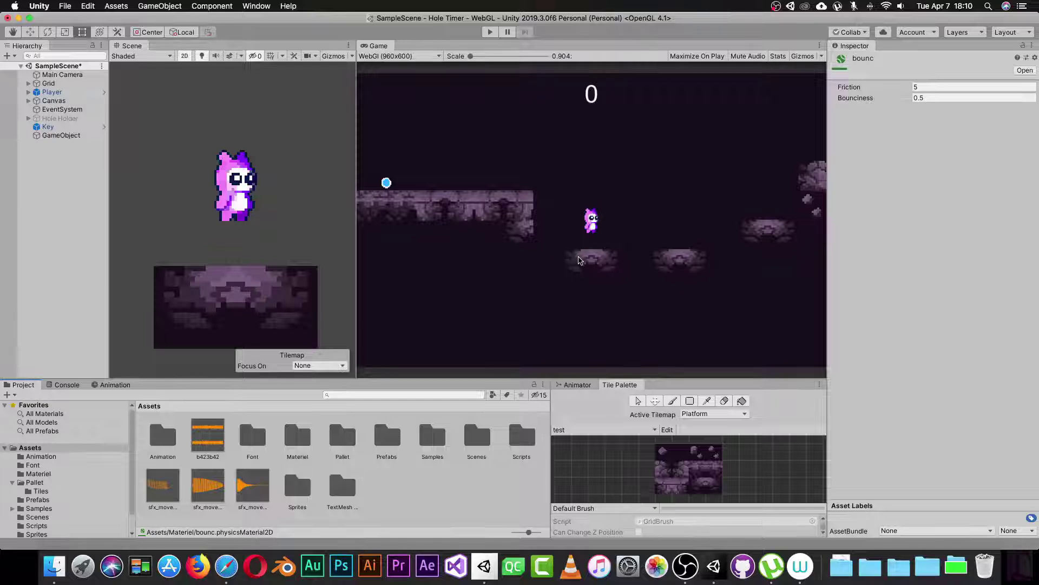
click(117, 420)
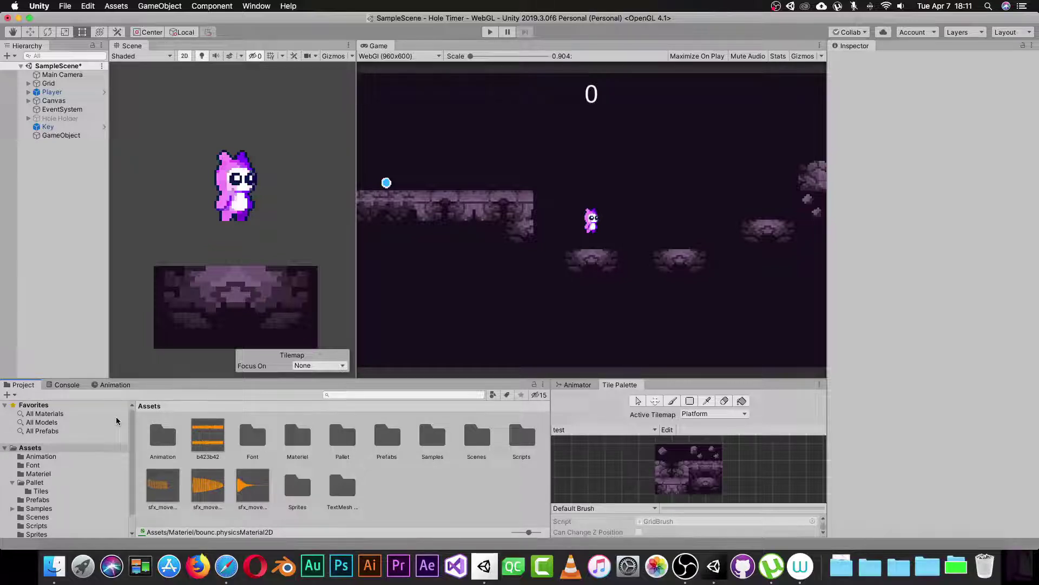